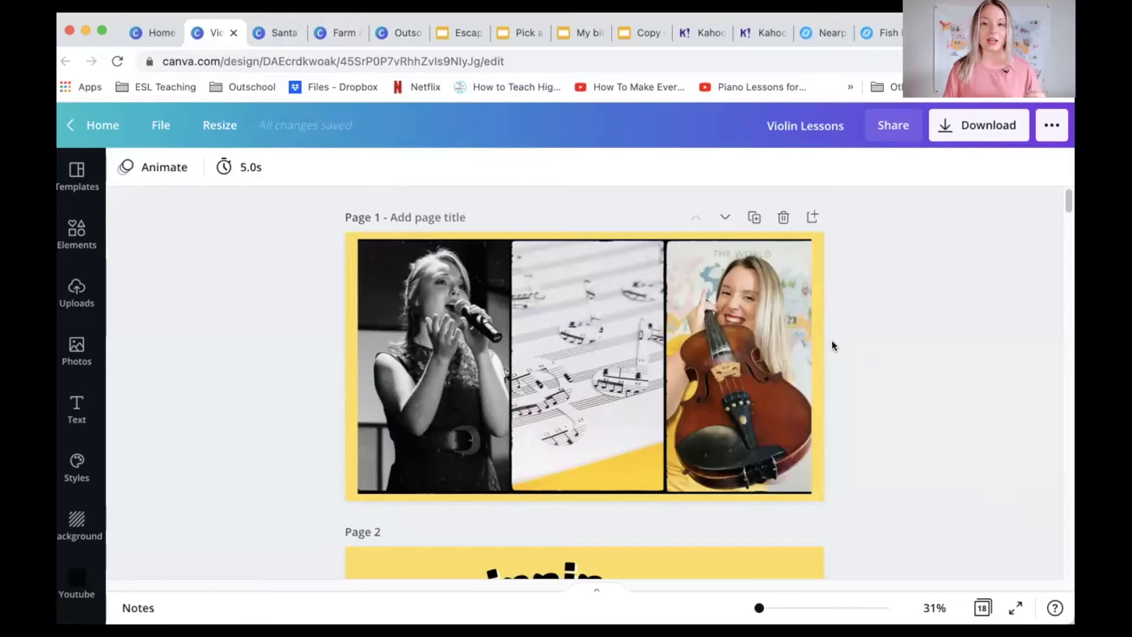
Scroll through the 18-page Violin Lessons design, from Beginning Violin to Intermediate Violin Lessons.
{"action": "scroll", "coordinate": [877, 375], "scroll_direction": "down", "scroll_amount": 3}
{"action": "scroll", "coordinate": [877, 377], "scroll_direction": "down", "scroll_amount": 5}
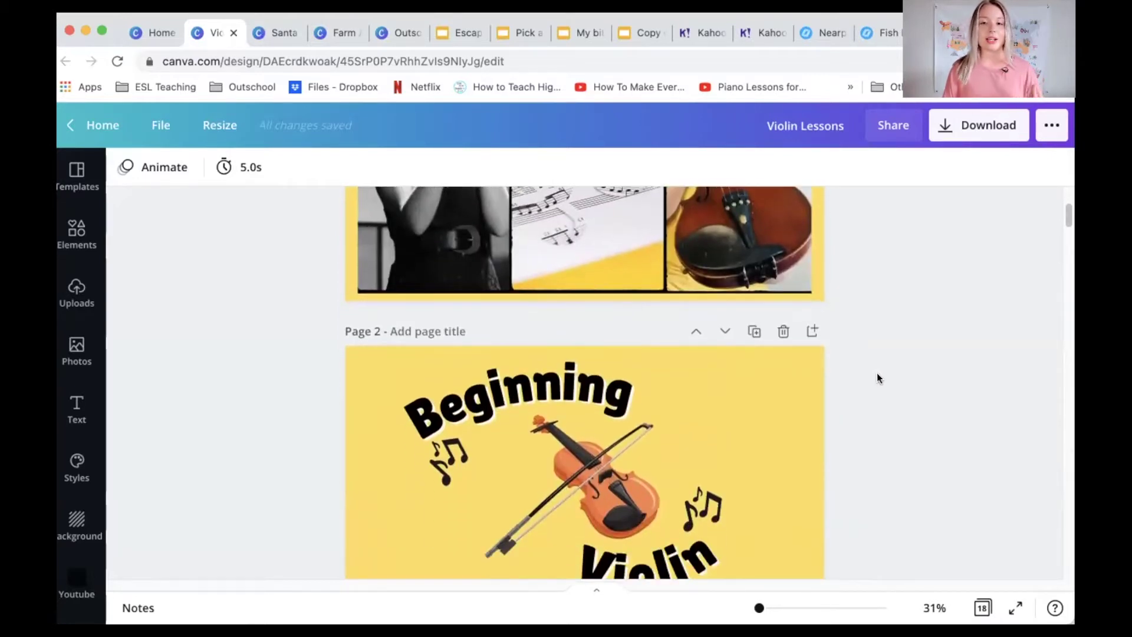
{"action": "scroll", "coordinate": [877, 373], "scroll_direction": "down", "scroll_amount": 8}
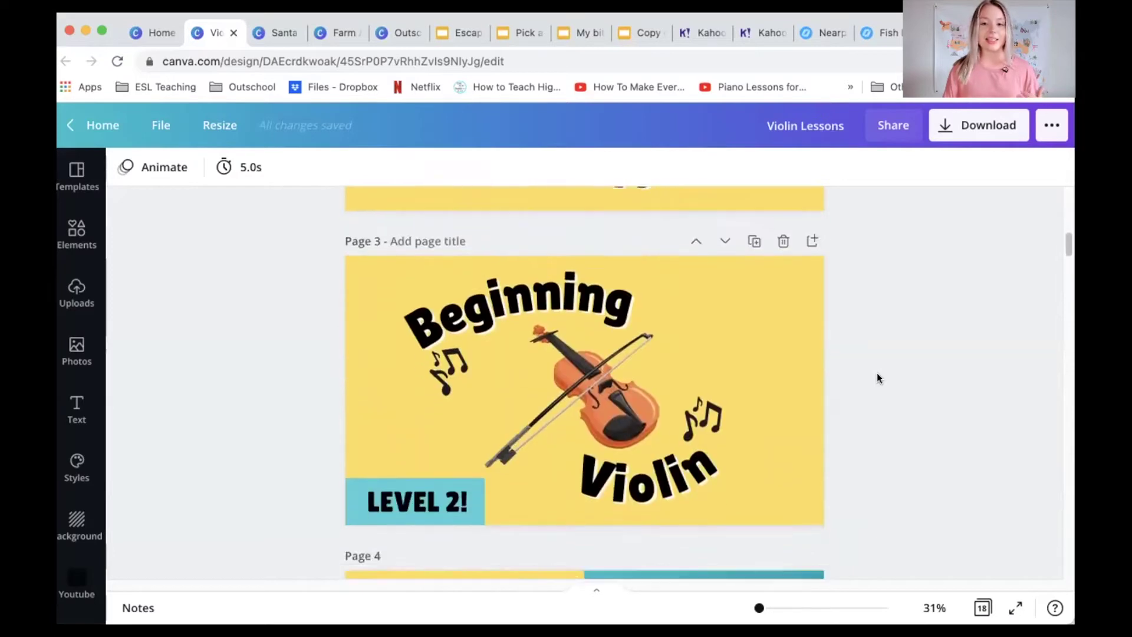
{"action": "scroll", "coordinate": [876, 378], "scroll_direction": "down", "scroll_amount": 5}
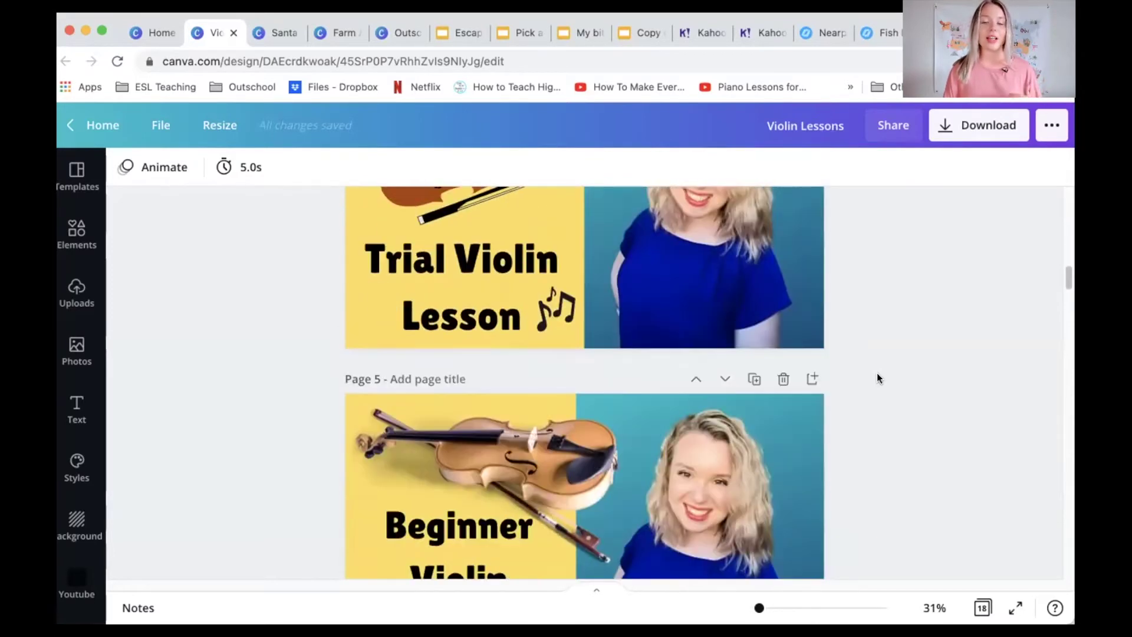
{"action": "scroll", "coordinate": [877, 378], "scroll_direction": "down", "scroll_amount": 7}
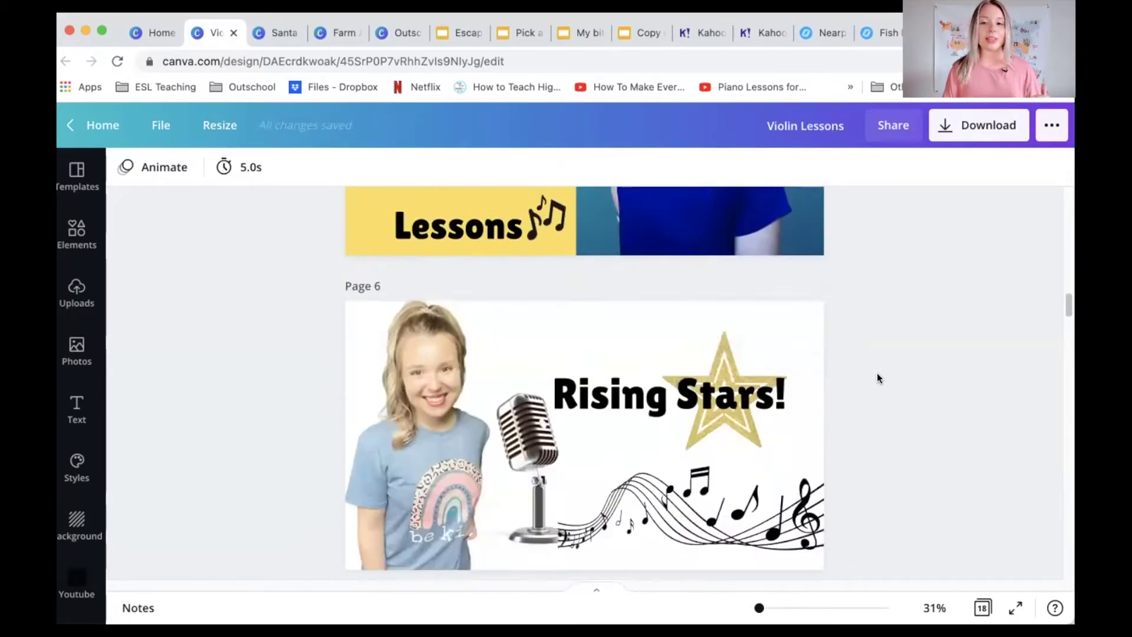
{"action": "scroll", "coordinate": [876, 381], "scroll_direction": "down", "scroll_amount": 3}
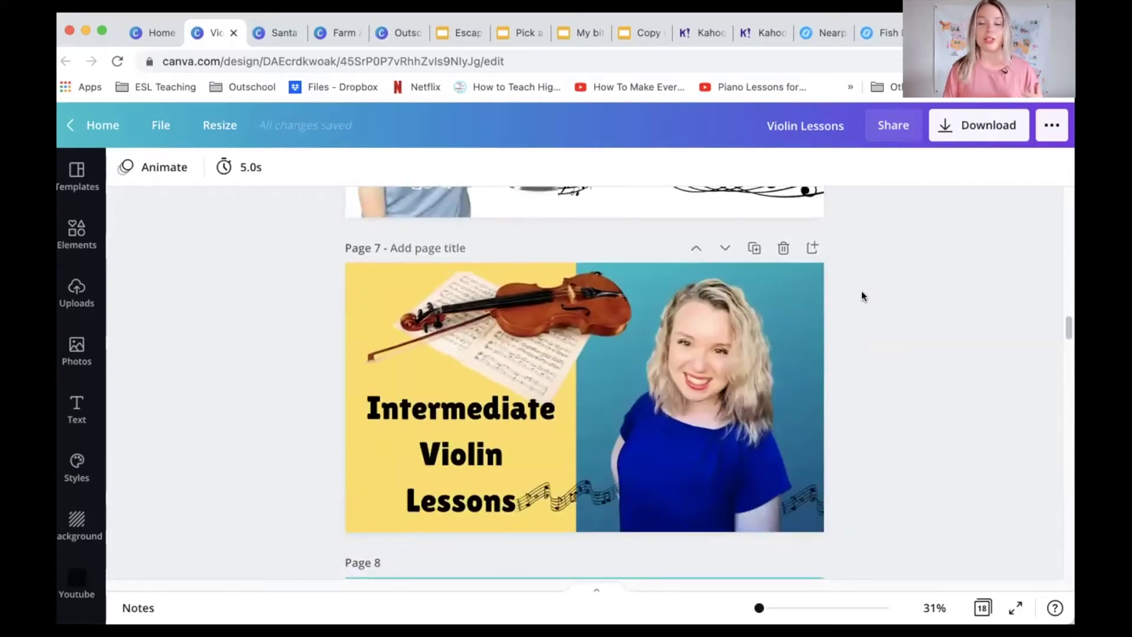
Review the Santa Worksheets bell-coloring and gift-sack pages, then go to Farm Animal Charades.
{"action": "key", "text": "ctrl+Tab"}
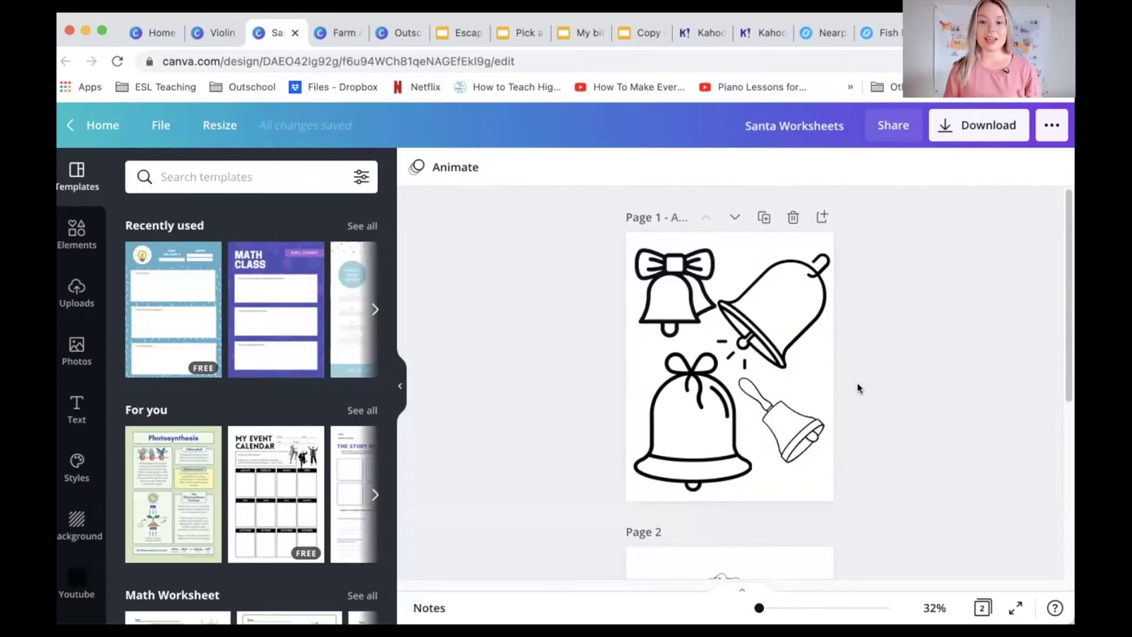
{"action": "scroll", "coordinate": [859, 380], "scroll_direction": "down", "scroll_amount": 4}
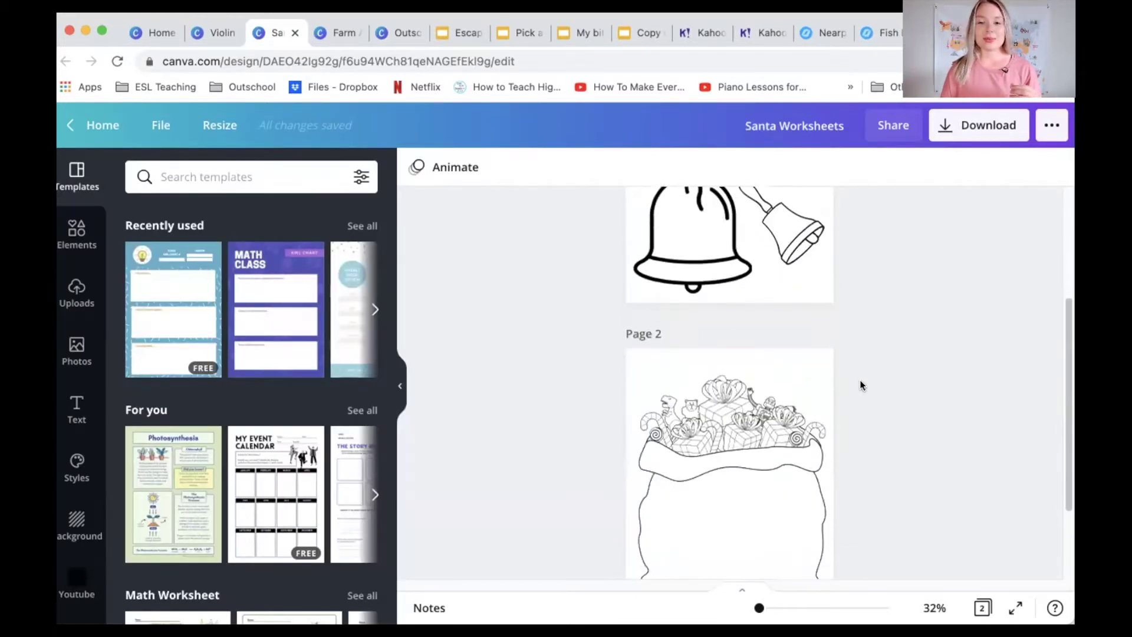
{"action": "scroll", "coordinate": [852, 383], "scroll_direction": "up", "scroll_amount": 2}
{"action": "scroll", "coordinate": [853, 387], "scroll_direction": "up", "scroll_amount": 2}
{"action": "scroll", "coordinate": [853, 388], "scroll_direction": "down", "scroll_amount": 3}
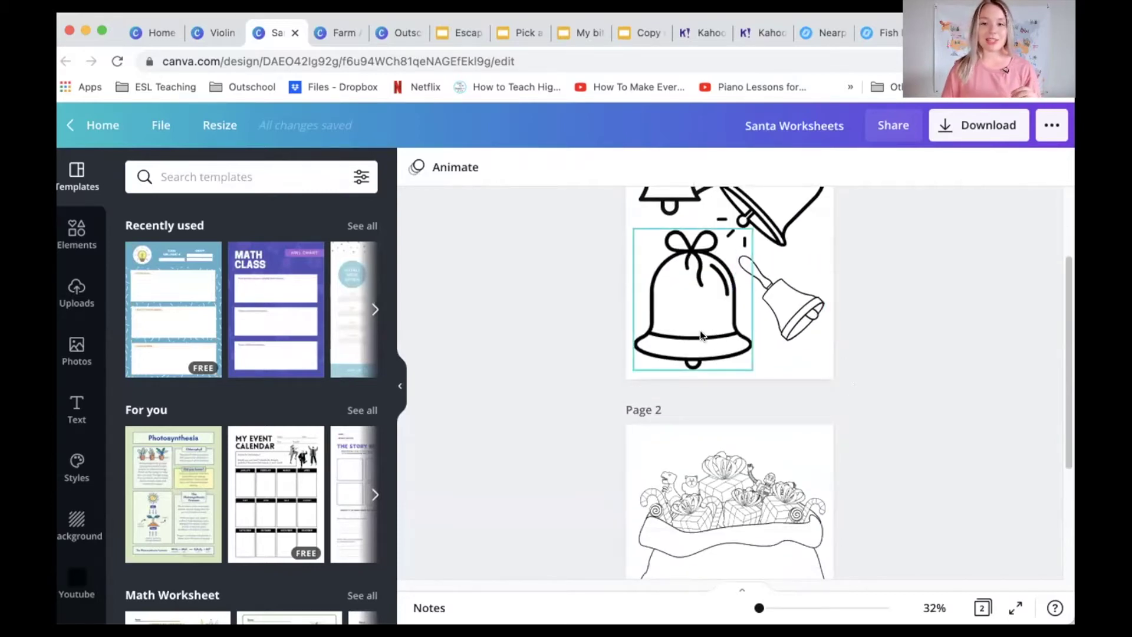
{"action": "scroll", "coordinate": [558, 304], "scroll_direction": "up", "scroll_amount": 2}
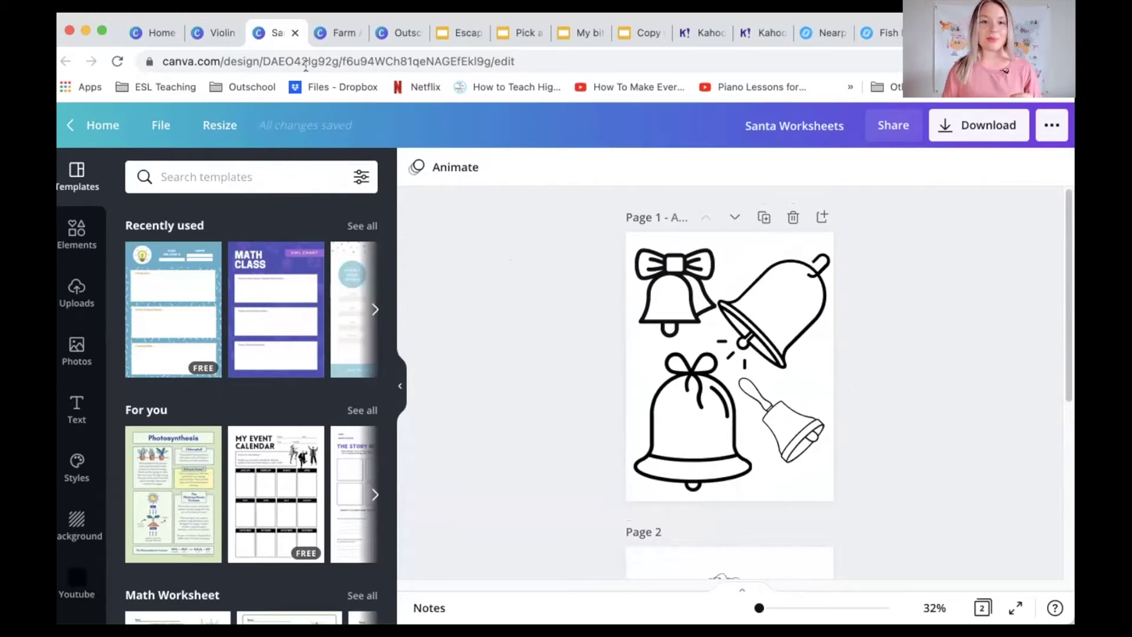
{"action": "key", "text": "ctrl+Tab"}
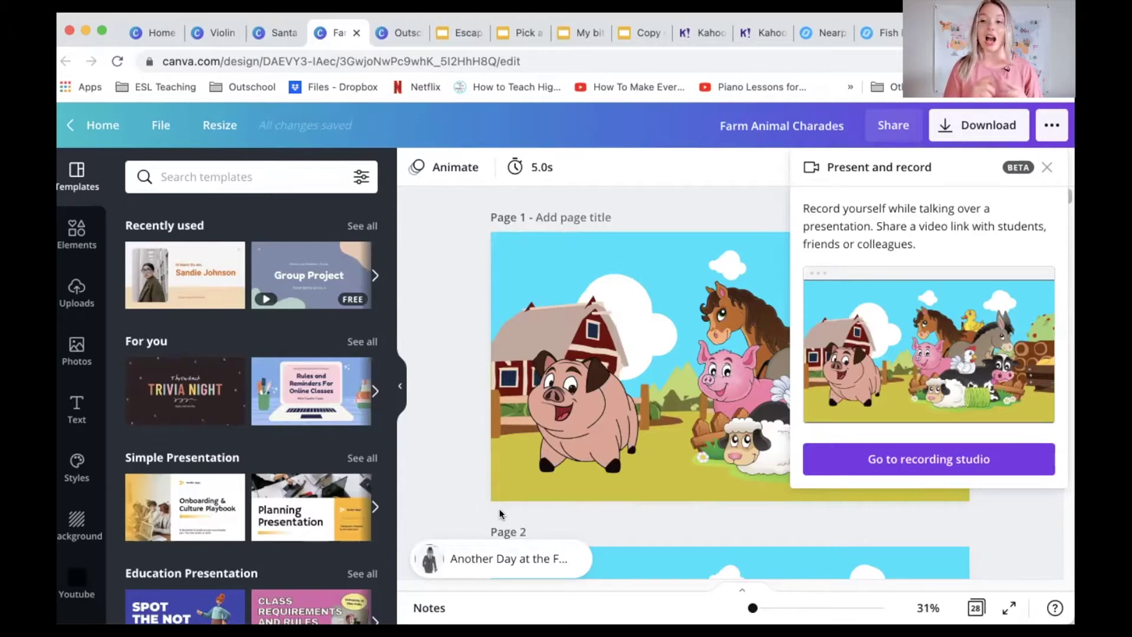
Apply the Block page animation to Farm Animal Charades and bring up Present and record.
{"action": "left_click", "coordinate": [445, 168]}
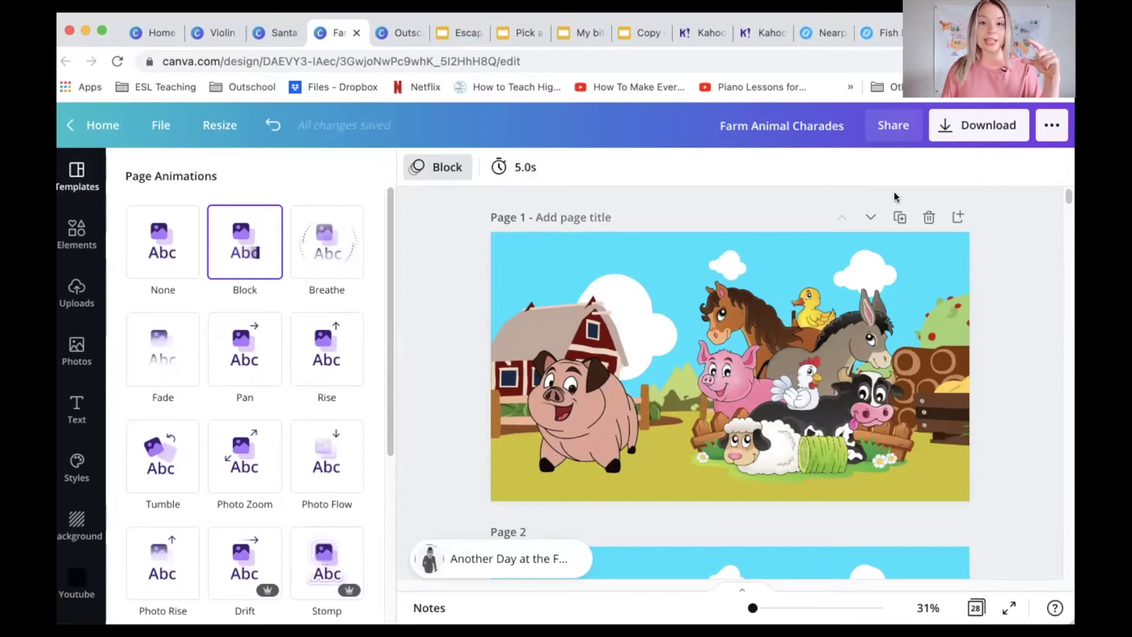
{"action": "left_click", "coordinate": [1049, 129]}
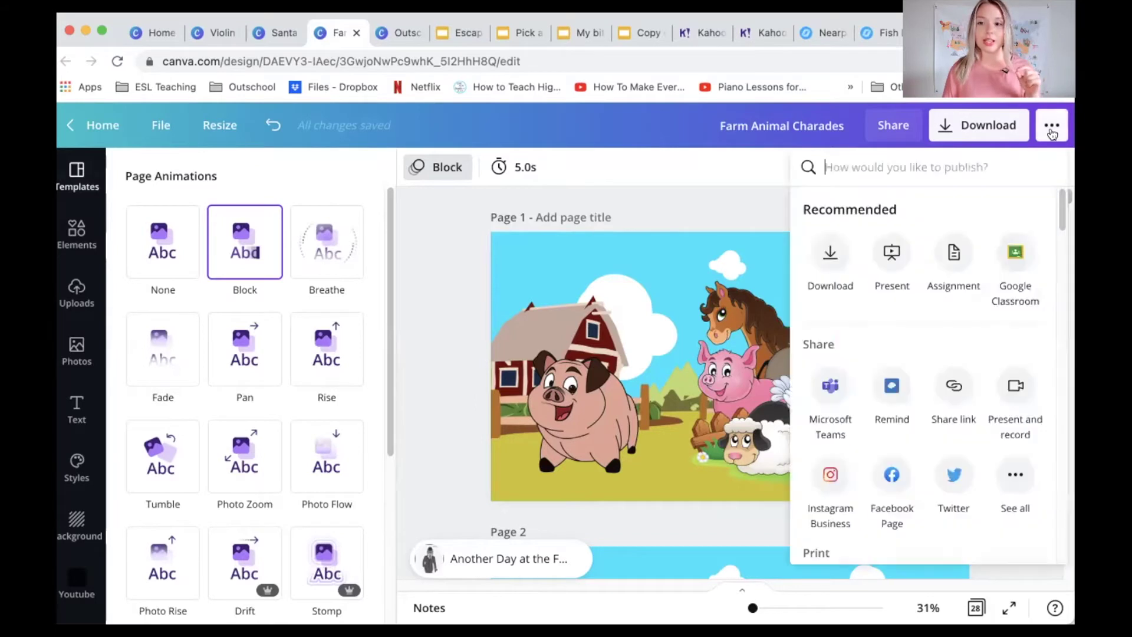
{"action": "left_click", "coordinate": [997, 411]}
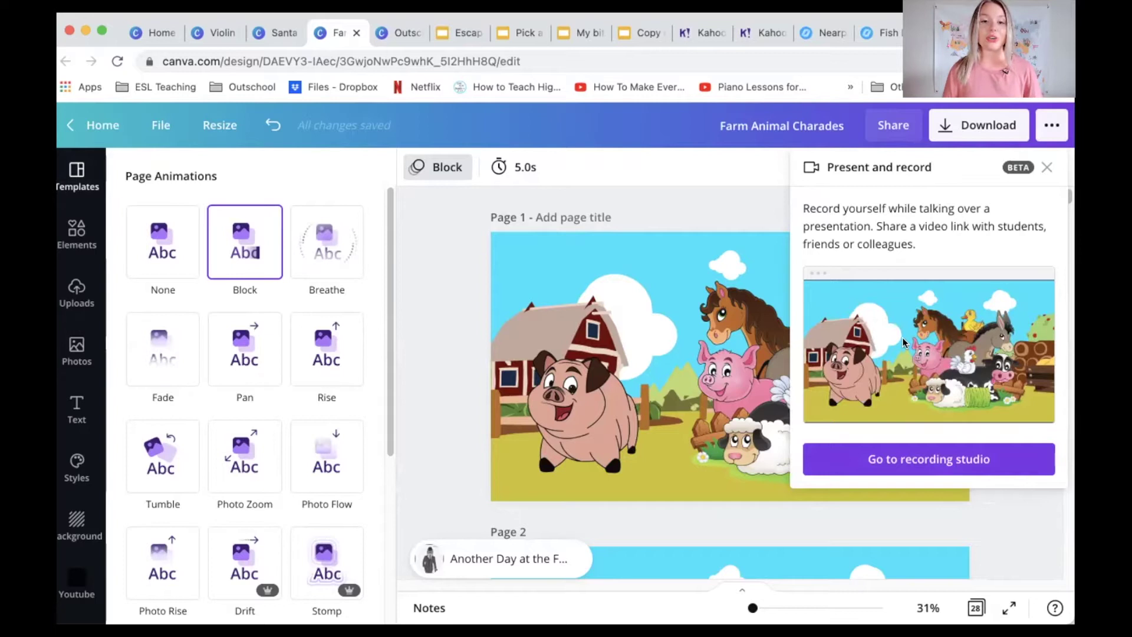
Switch back to the Violin Lessons design and scroll up toward page 1.
{"action": "left_click", "coordinate": [213, 32]}
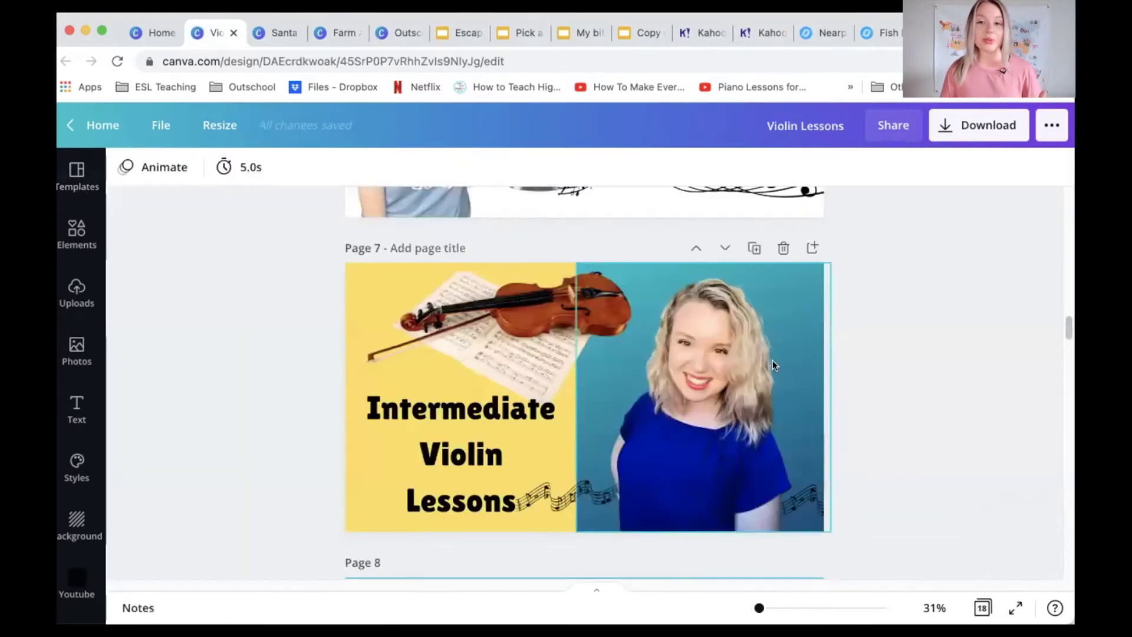
{"action": "scroll", "coordinate": [773, 366], "scroll_direction": "up", "scroll_amount": 15}
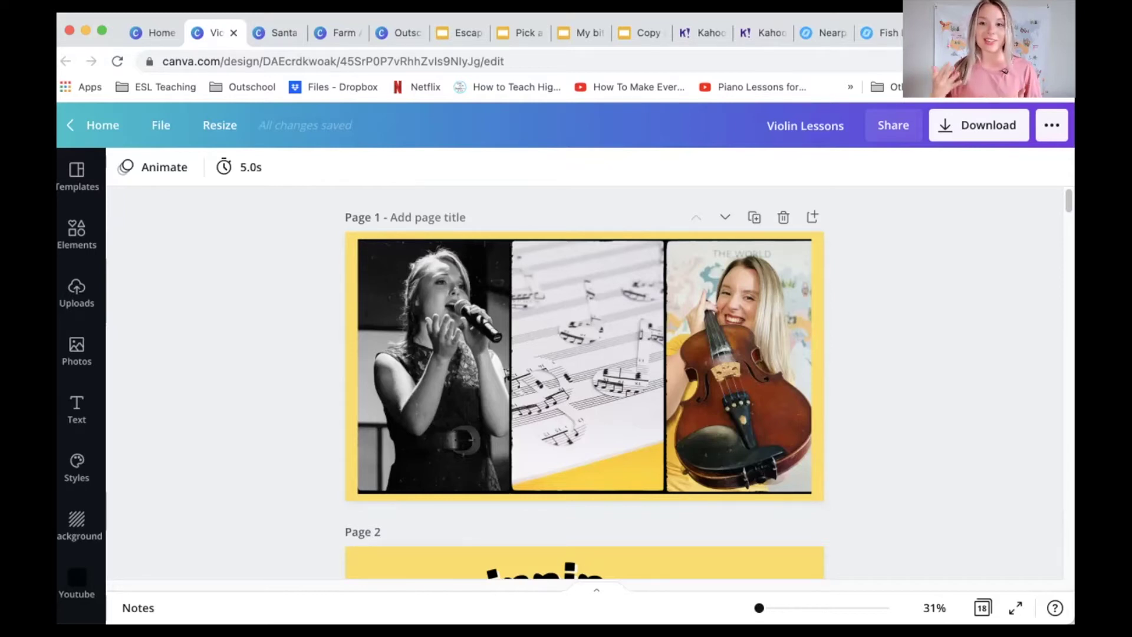
Switch to the Escape the North Pole deck in Google Slides.
{"action": "left_click", "coordinate": [461, 33]}
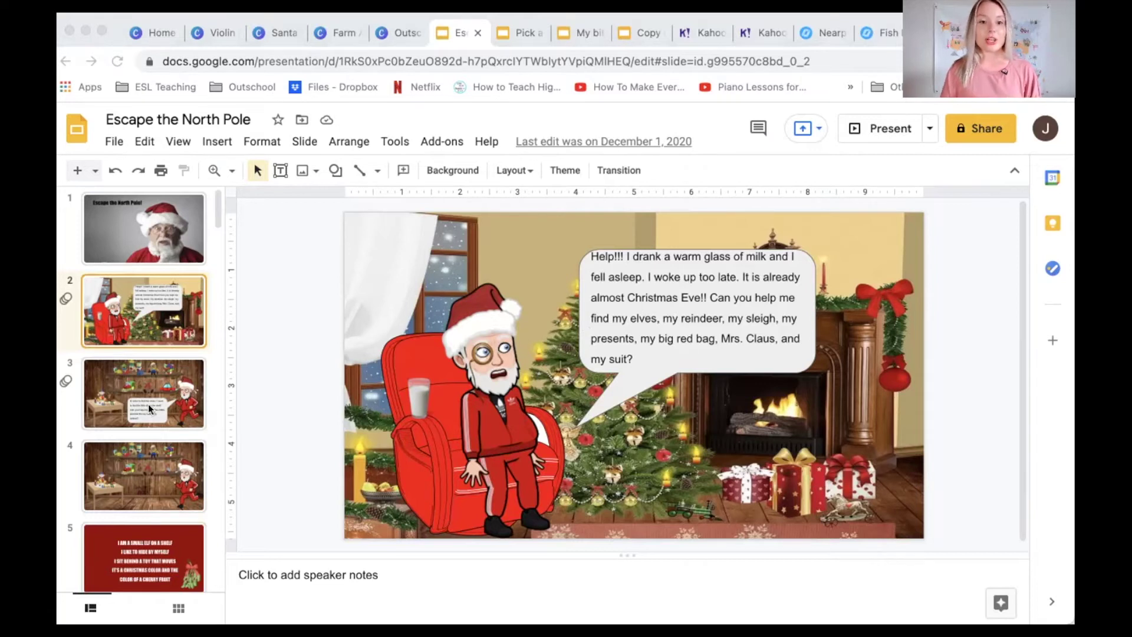
Present slide 3's elf riddle, reveal the elf behind the red car, then open My bitmoji classroom.
{"action": "left_click", "coordinate": [167, 404]}
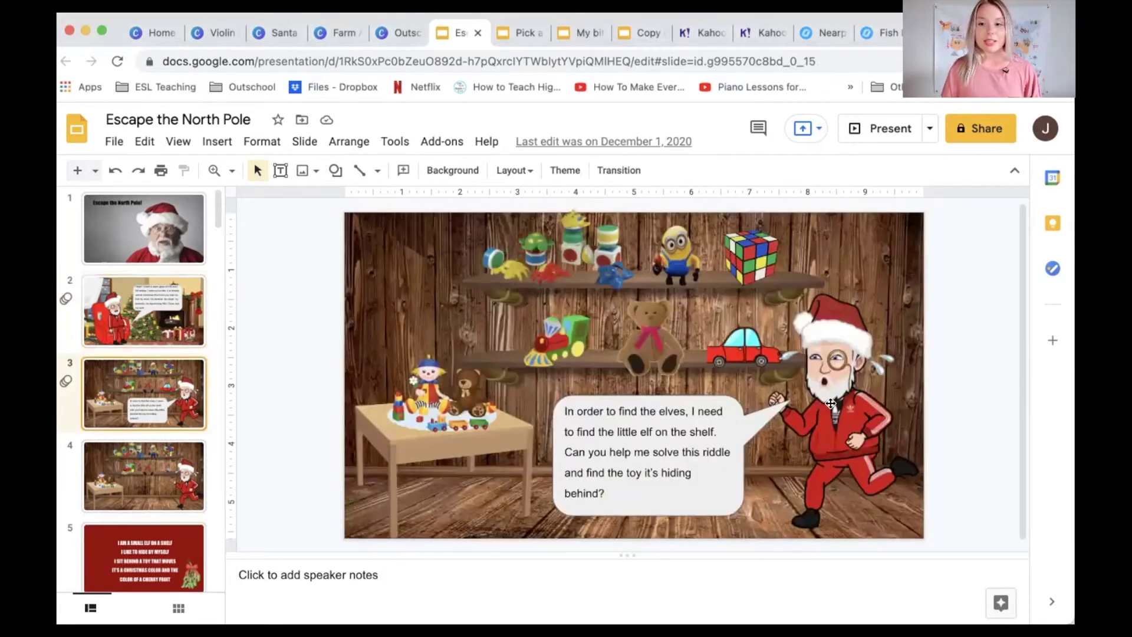
{"action": "left_click", "coordinate": [872, 128]}
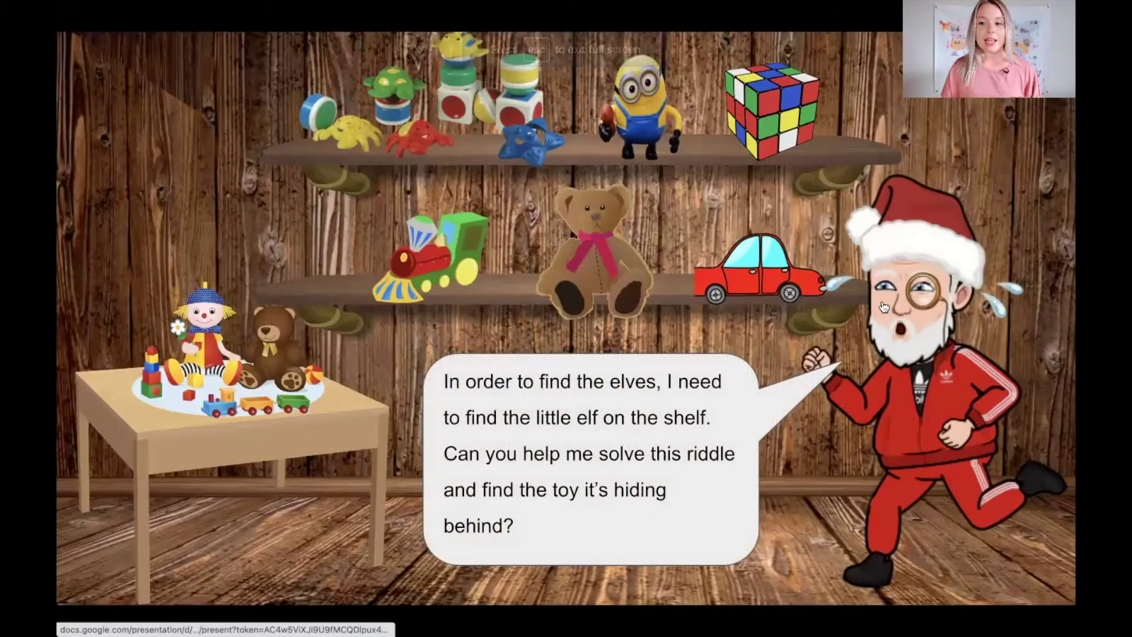
{"action": "left_click", "coordinate": [691, 225]}
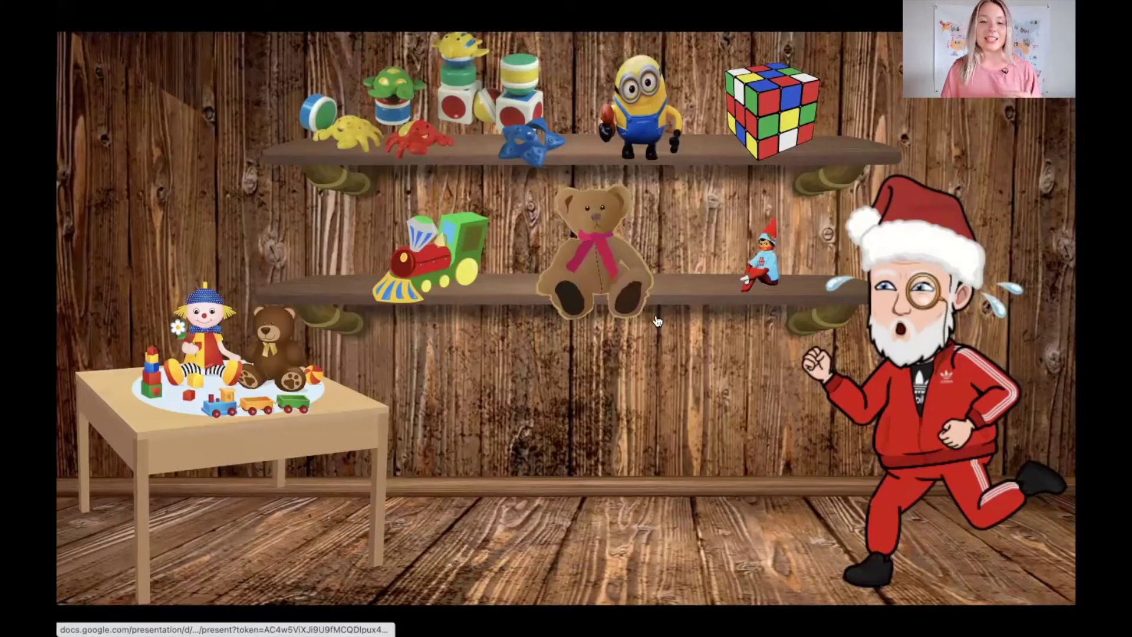
{"action": "mouse_move", "coordinate": [204, 20]}
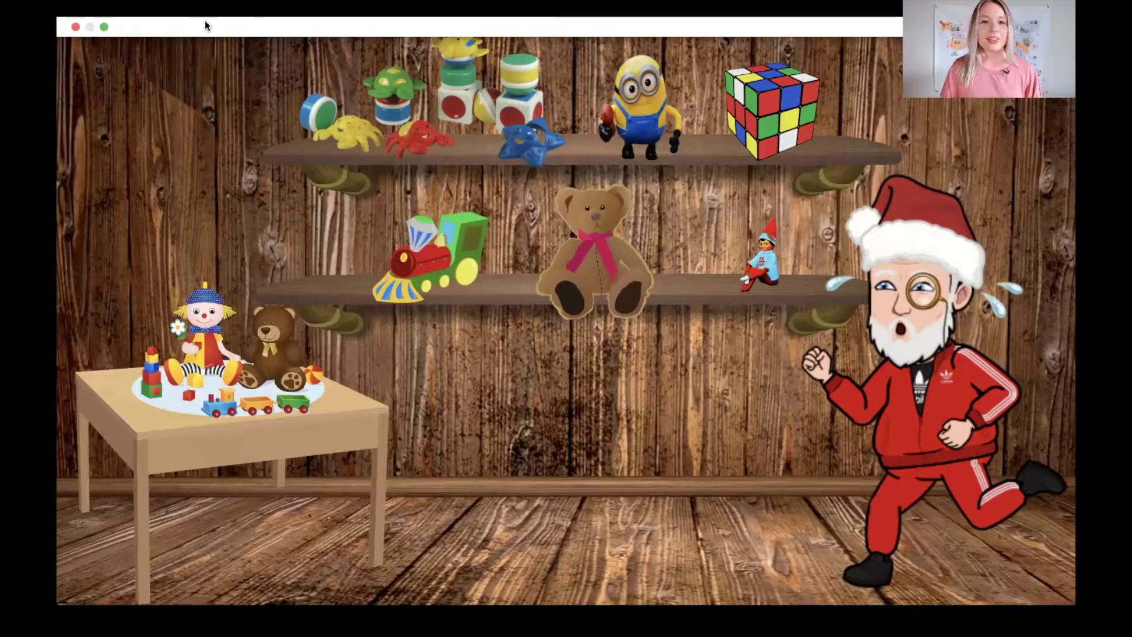
{"action": "left_click", "coordinate": [105, 26]}
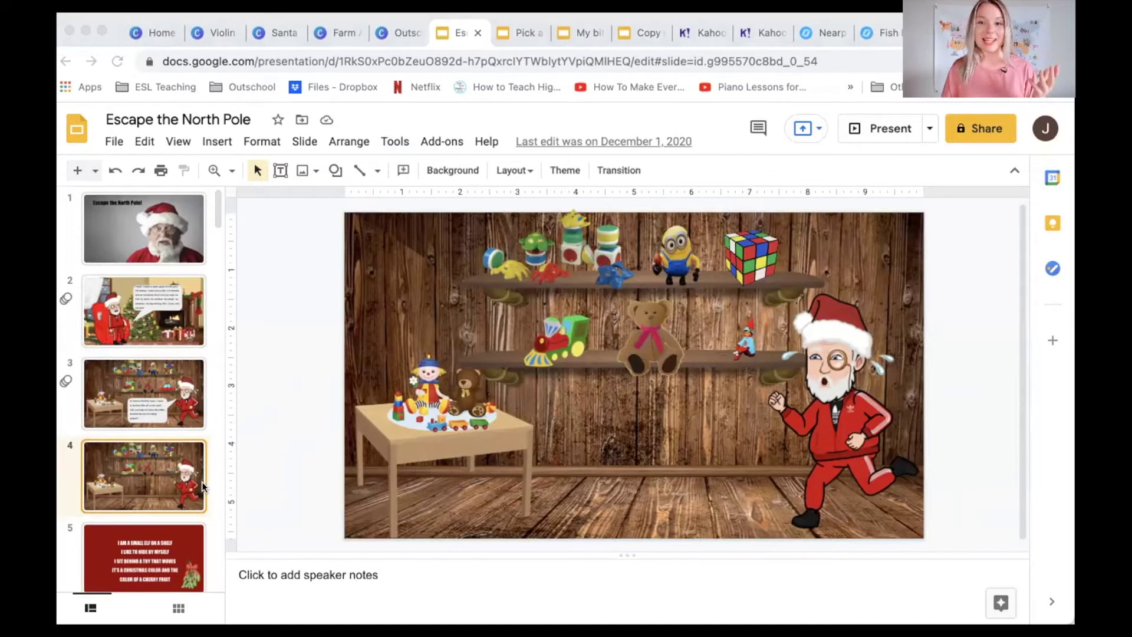
{"action": "scroll", "coordinate": [162, 512], "scroll_direction": "down", "scroll_amount": 3}
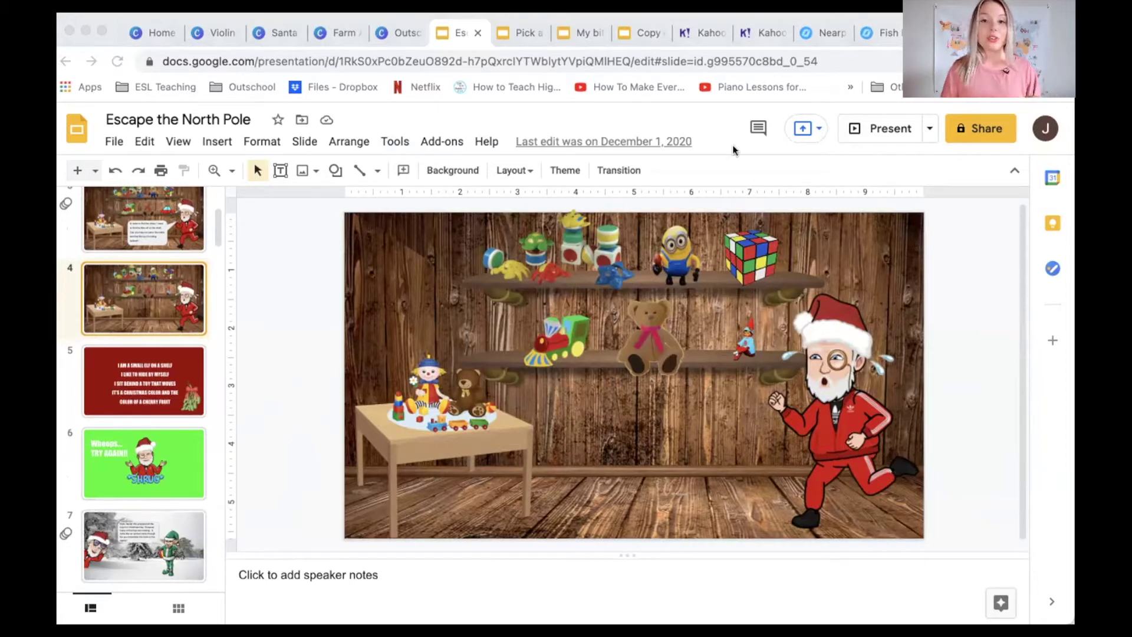
{"action": "left_click", "coordinate": [583, 31]}
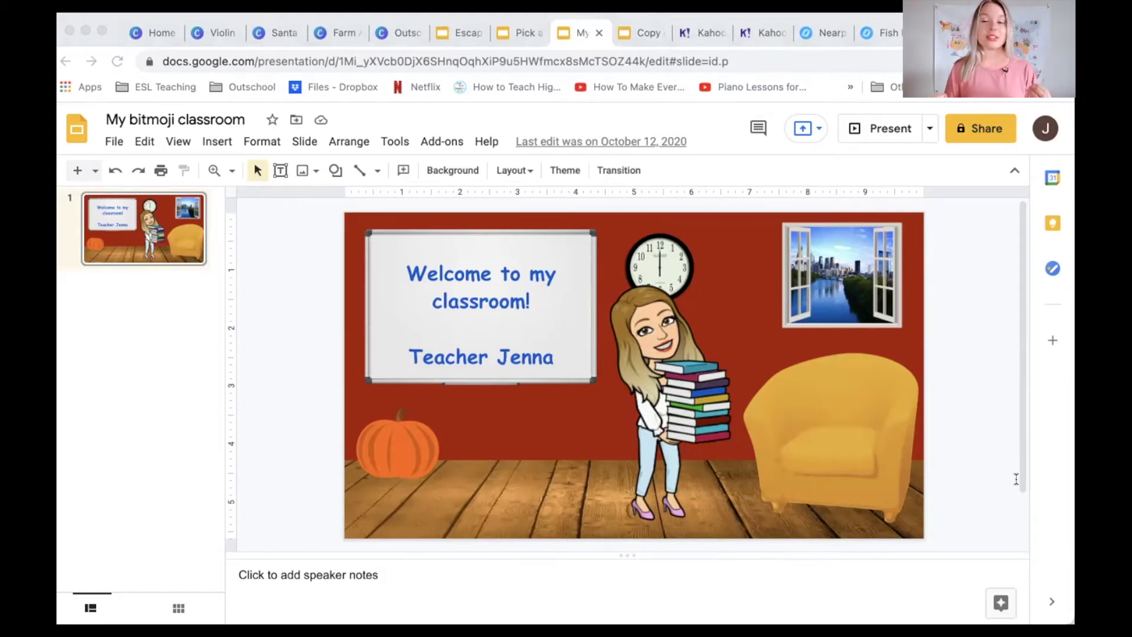
Present the Pick a number: Dino game and pick number 2 to reveal its dinosaur.
{"action": "left_click", "coordinate": [520, 33]}
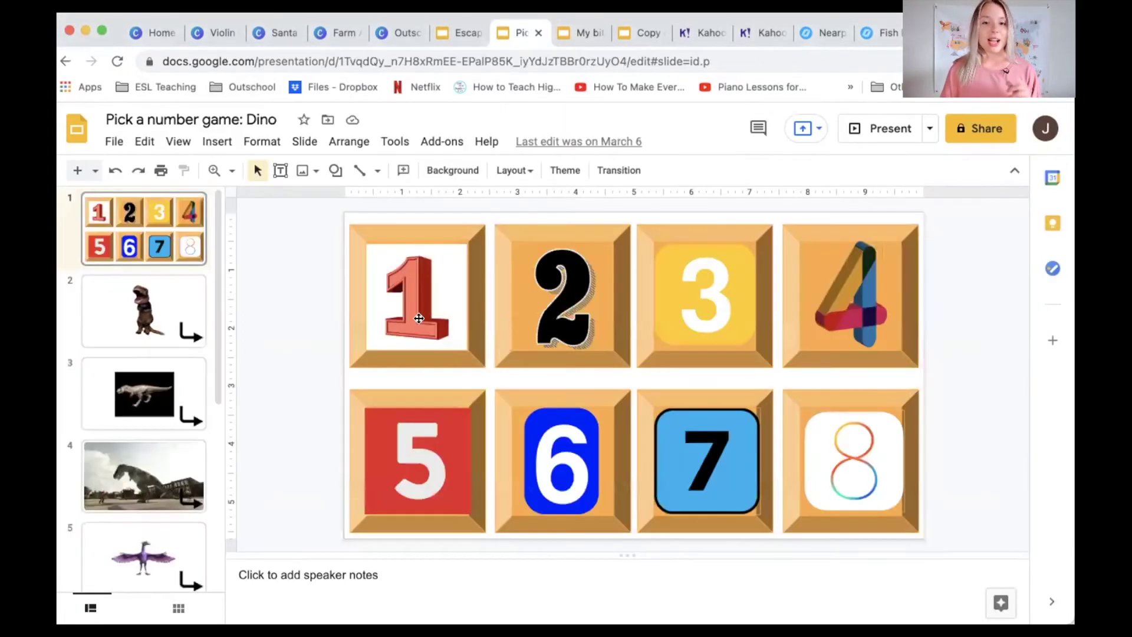
{"action": "left_click", "coordinate": [865, 124]}
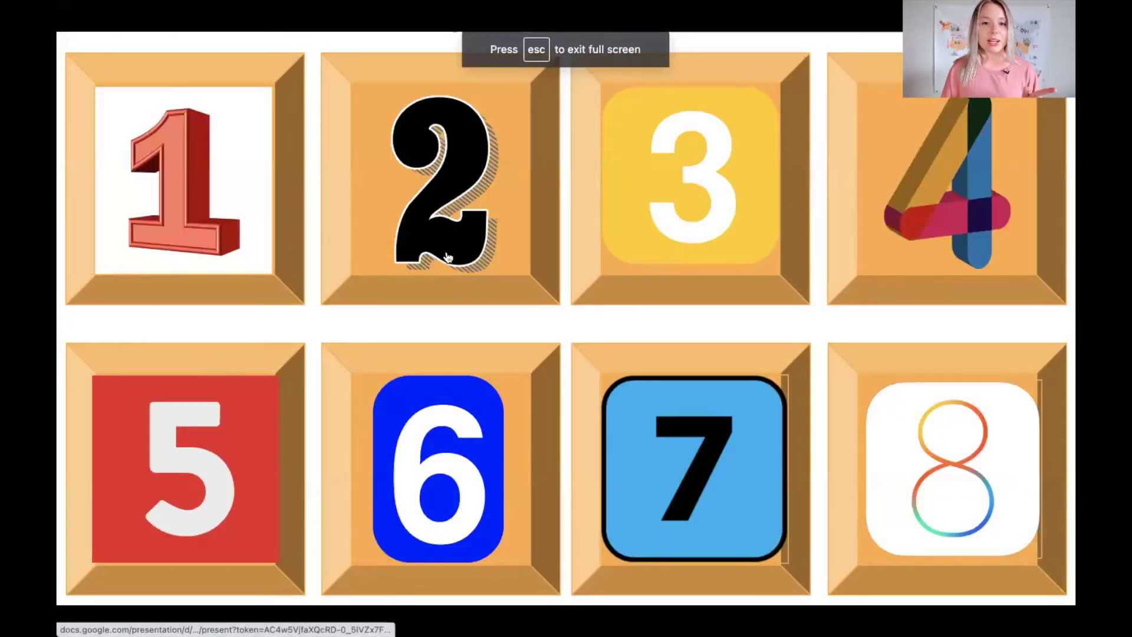
{"action": "left_click", "coordinate": [447, 256]}
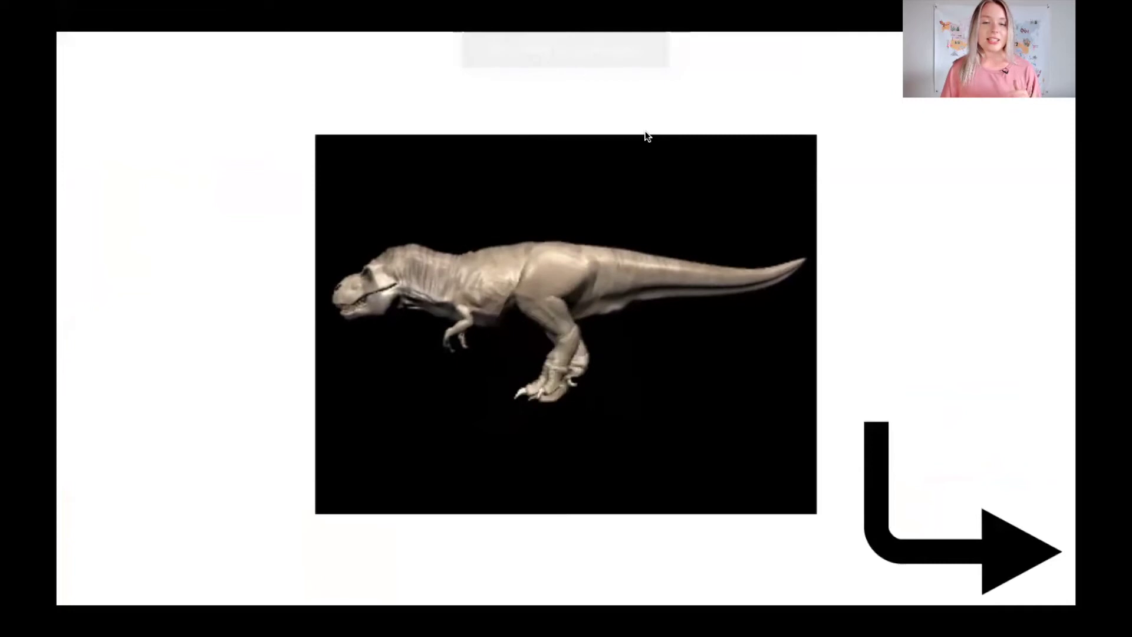
Return to the numbers grid, exit the slideshow, and open Copy of Who Wants to Be a Millionaire.
{"action": "left_click", "coordinate": [934, 542]}
{"action": "mouse_move", "coordinate": [107, 26]}
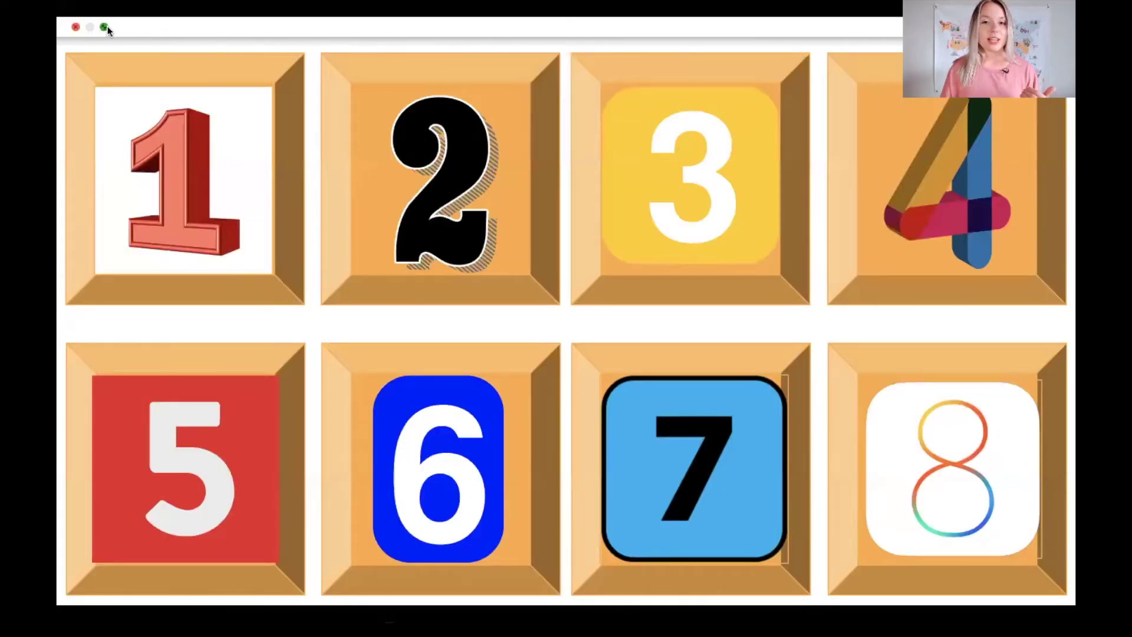
{"action": "left_click", "coordinate": [108, 26]}
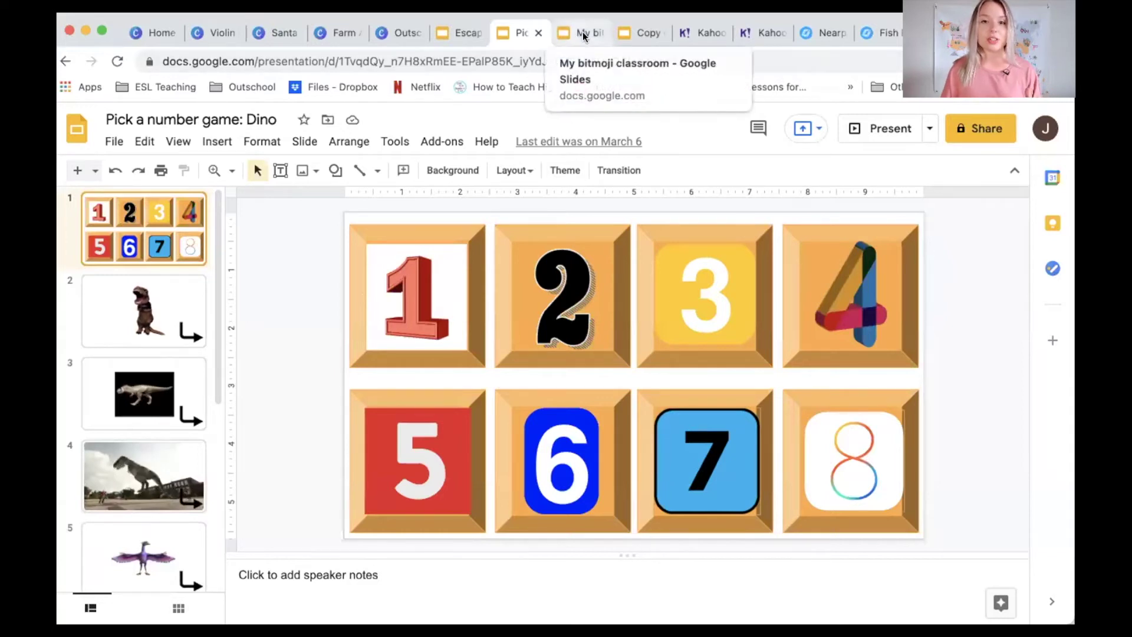
{"action": "left_click", "coordinate": [648, 32]}
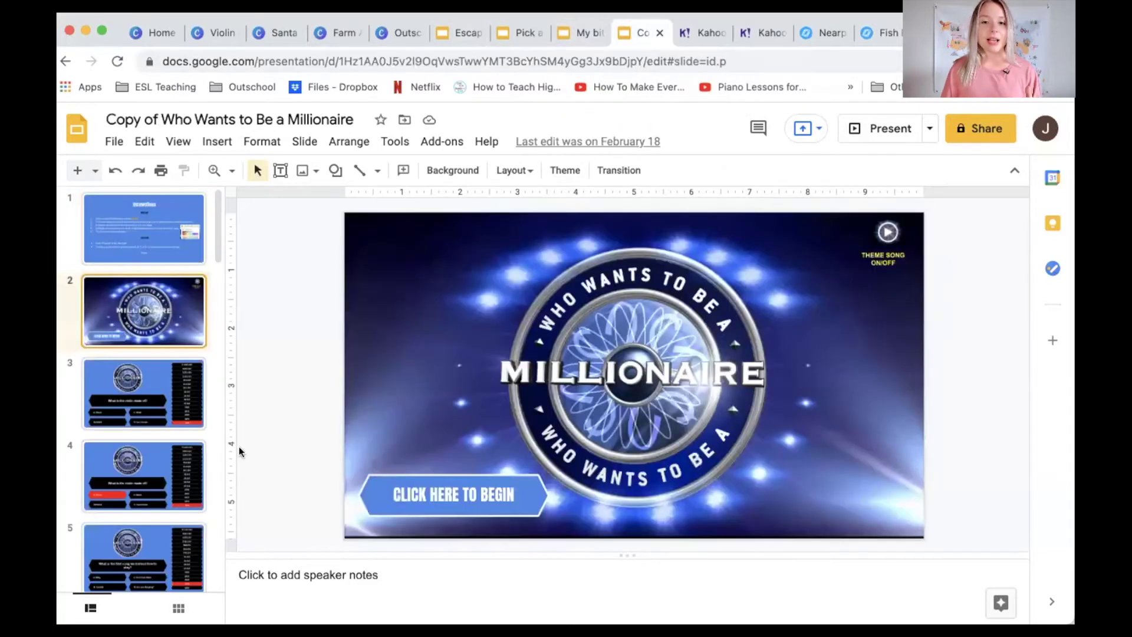
Present the Millionaire deck, answer the violin question with A. Wood, then go to Kahoot Discover.
{"action": "left_click", "coordinate": [875, 127]}
{"action": "left_click", "coordinate": [539, 459]}
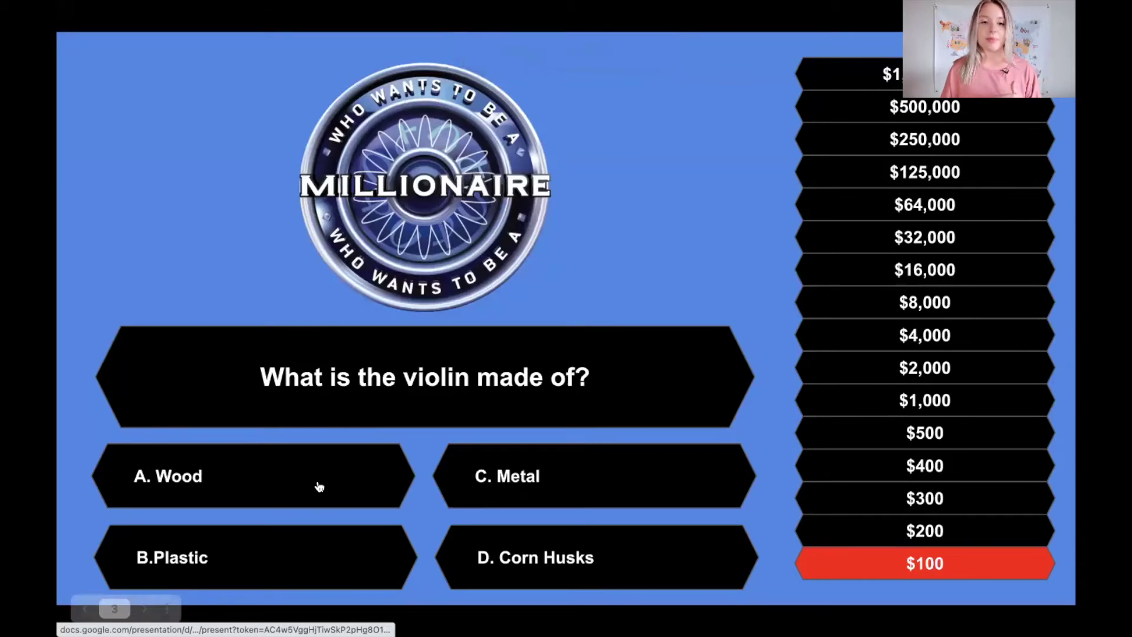
{"action": "left_click", "coordinate": [248, 483]}
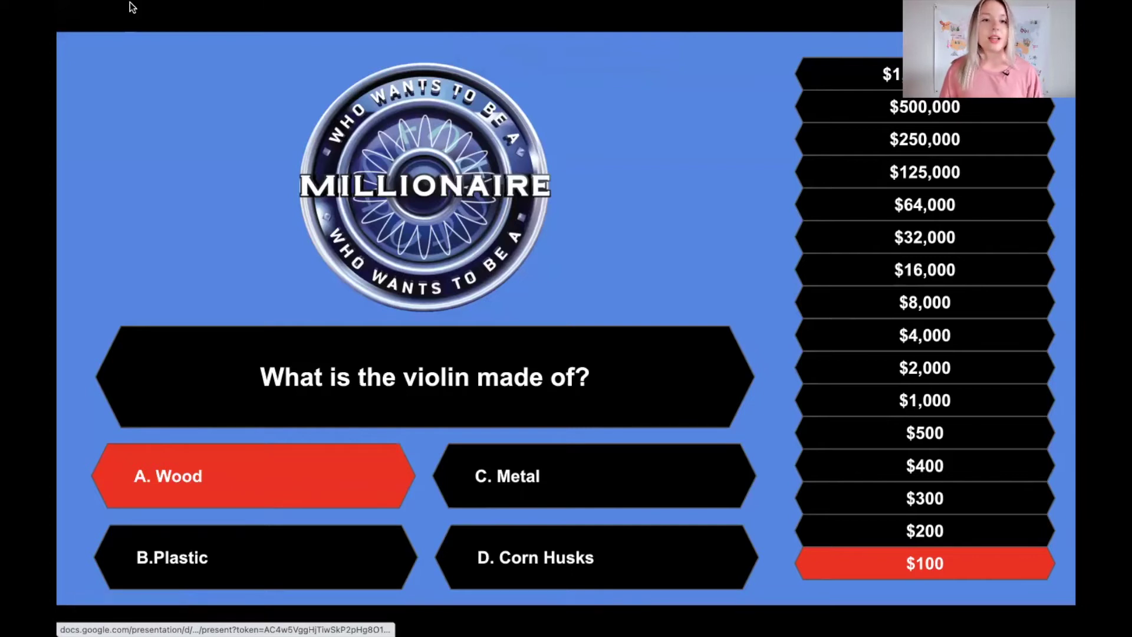
{"action": "left_click", "coordinate": [104, 28]}
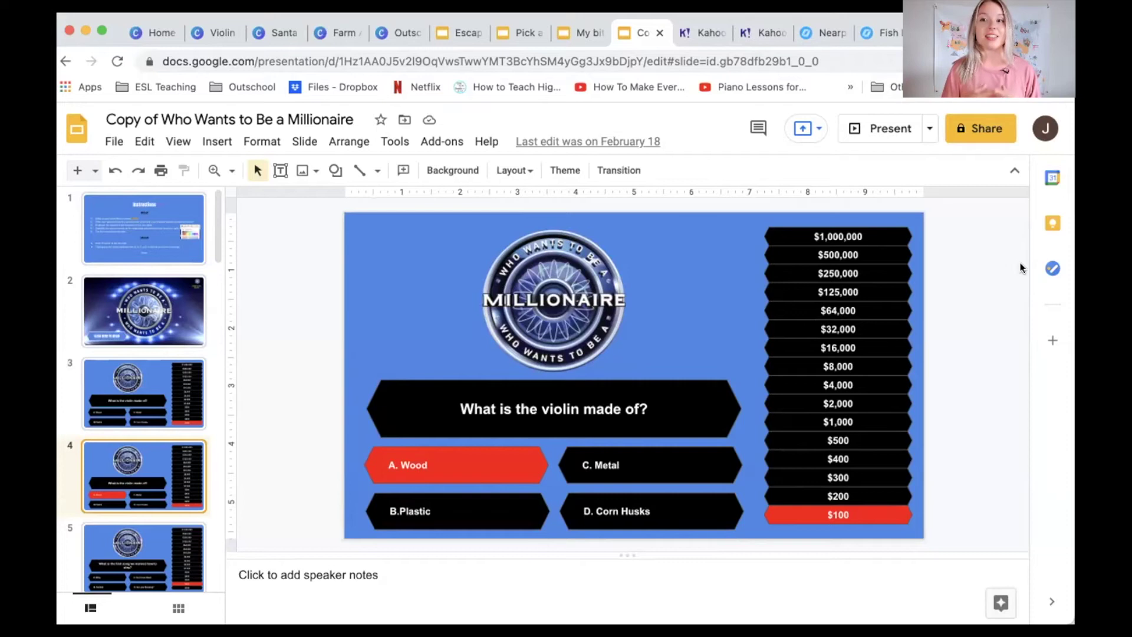
{"action": "left_click", "coordinate": [706, 32]}
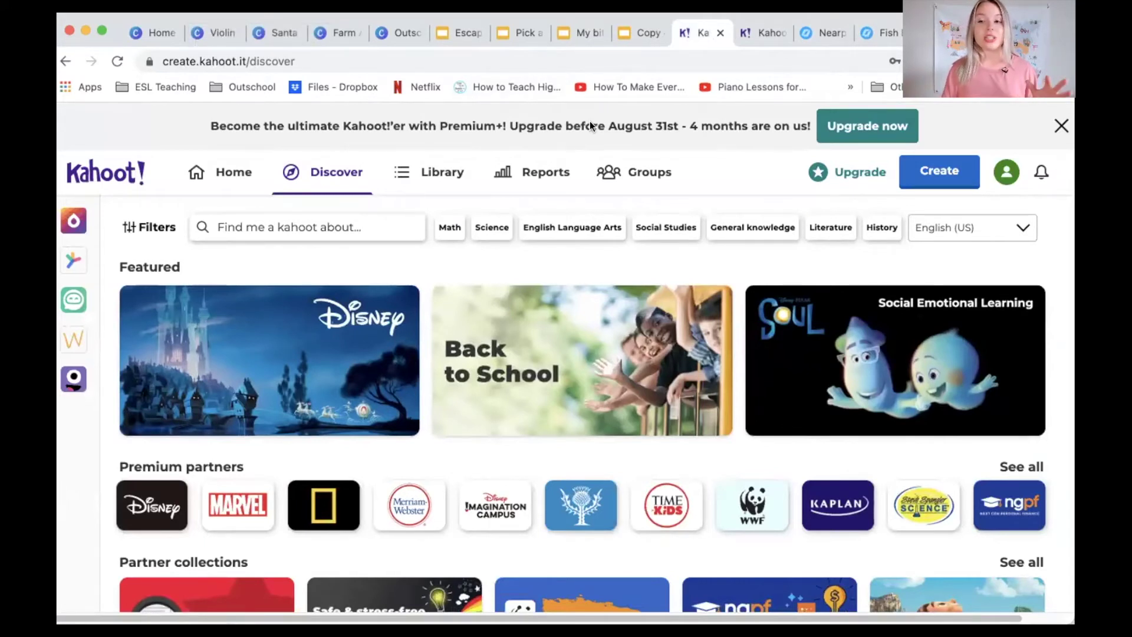
Scroll the Kahoot Discover page past the Featured collections down to Popular topics.
{"action": "scroll", "coordinate": [642, 433], "scroll_direction": "down", "scroll_amount": 2}
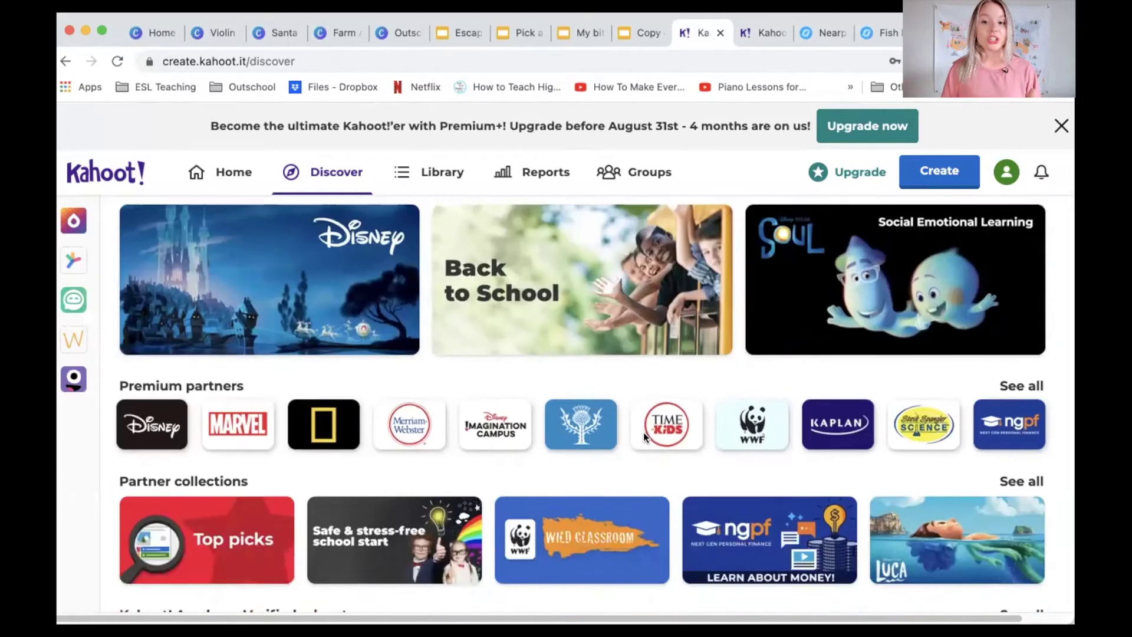
{"action": "scroll", "coordinate": [642, 432], "scroll_direction": "down", "scroll_amount": 15}
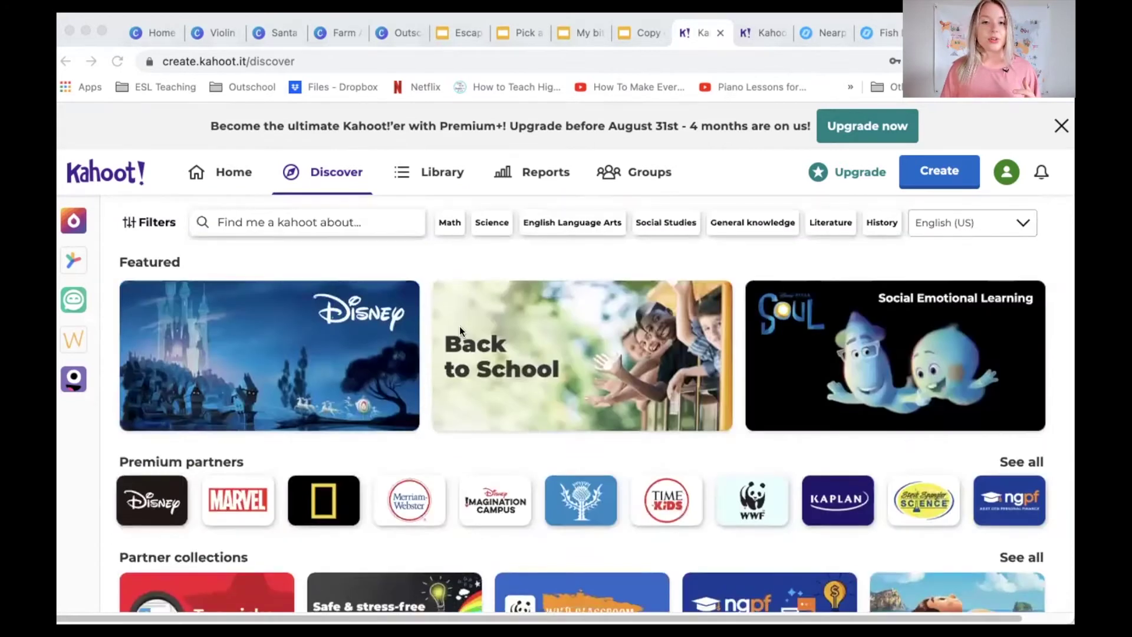
{"action": "scroll", "coordinate": [460, 330], "scroll_direction": "down", "scroll_amount": 15}
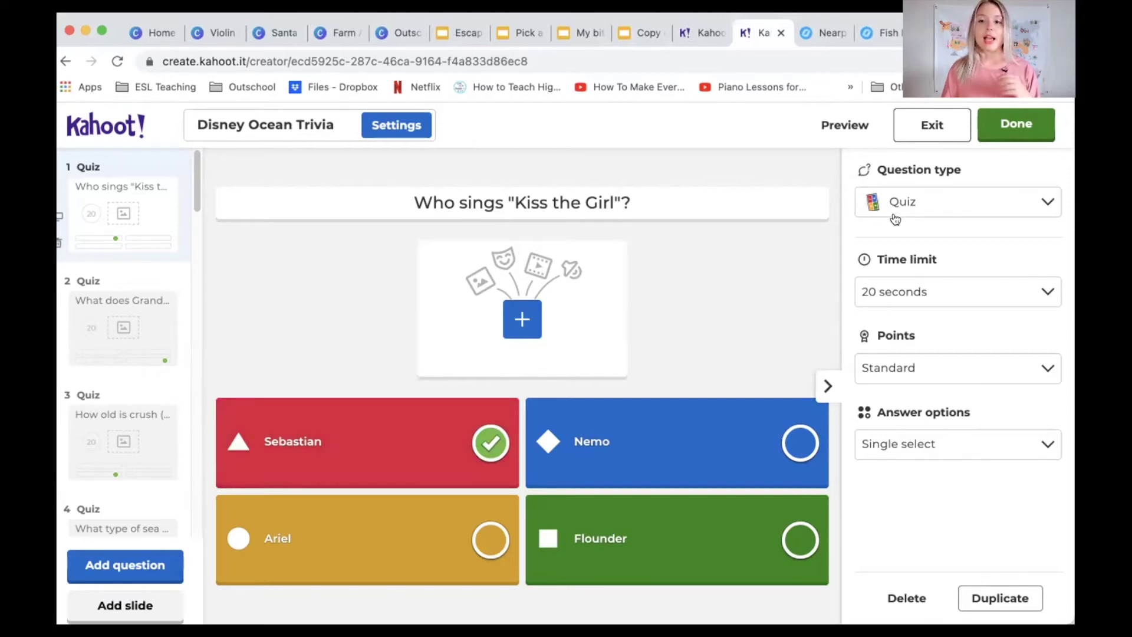
Open question 9, the true-or-false 'Nemo is a clownfish', then switch to the Nearpod lesson.
{"action": "scroll", "coordinate": [160, 387], "scroll_direction": "down", "scroll_amount": 15}
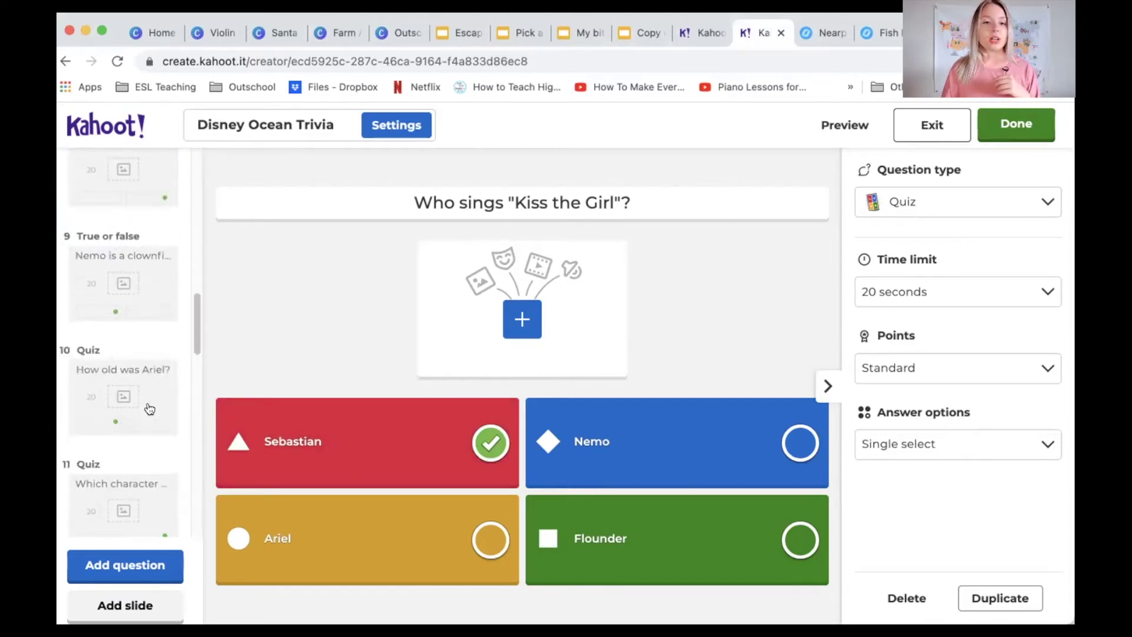
{"action": "left_click", "coordinate": [137, 317]}
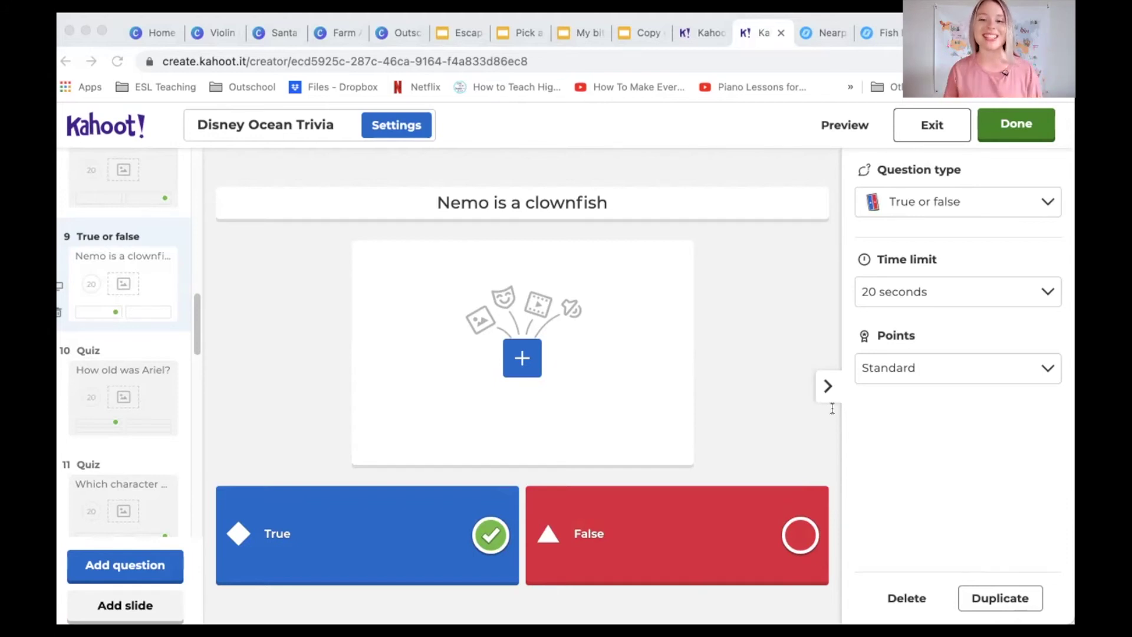
{"action": "left_click", "coordinate": [823, 32]}
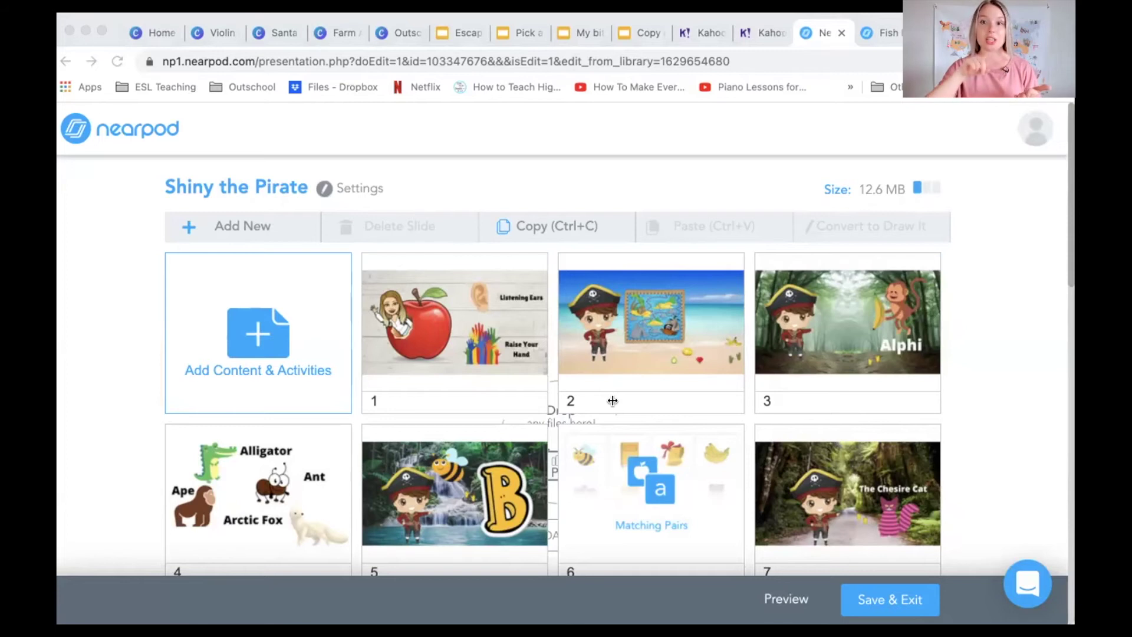
Select slide 6, Matching Pairs, in the Shiny the Pirate lesson and start its student preview.
{"action": "left_click", "coordinate": [150, 318]}
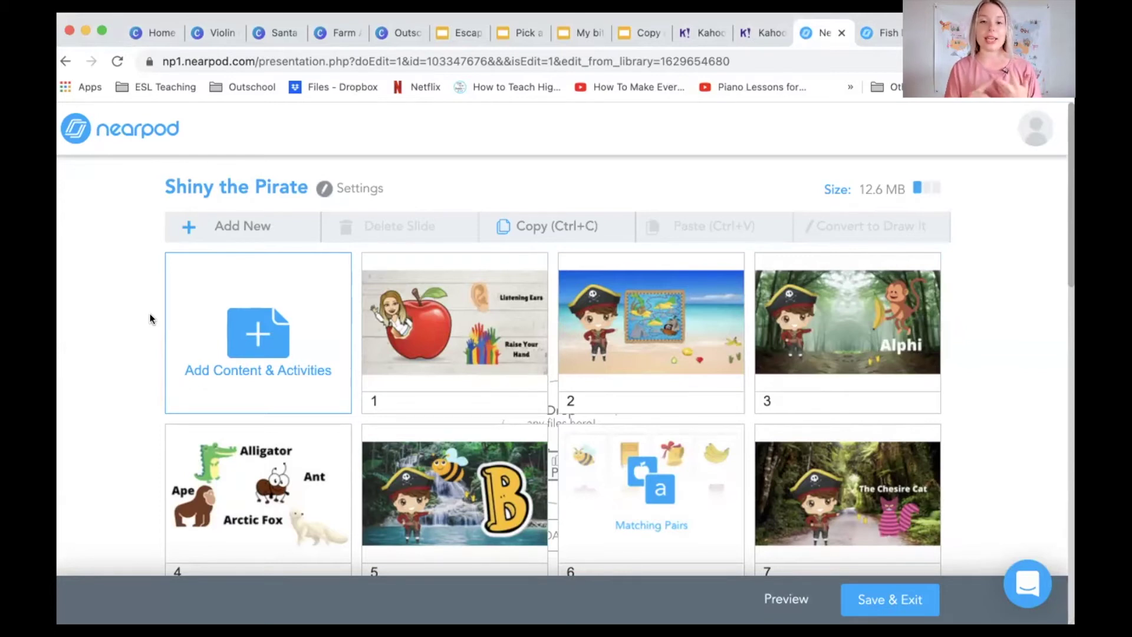
{"action": "scroll", "coordinate": [658, 299], "scroll_direction": "down", "scroll_amount": 5}
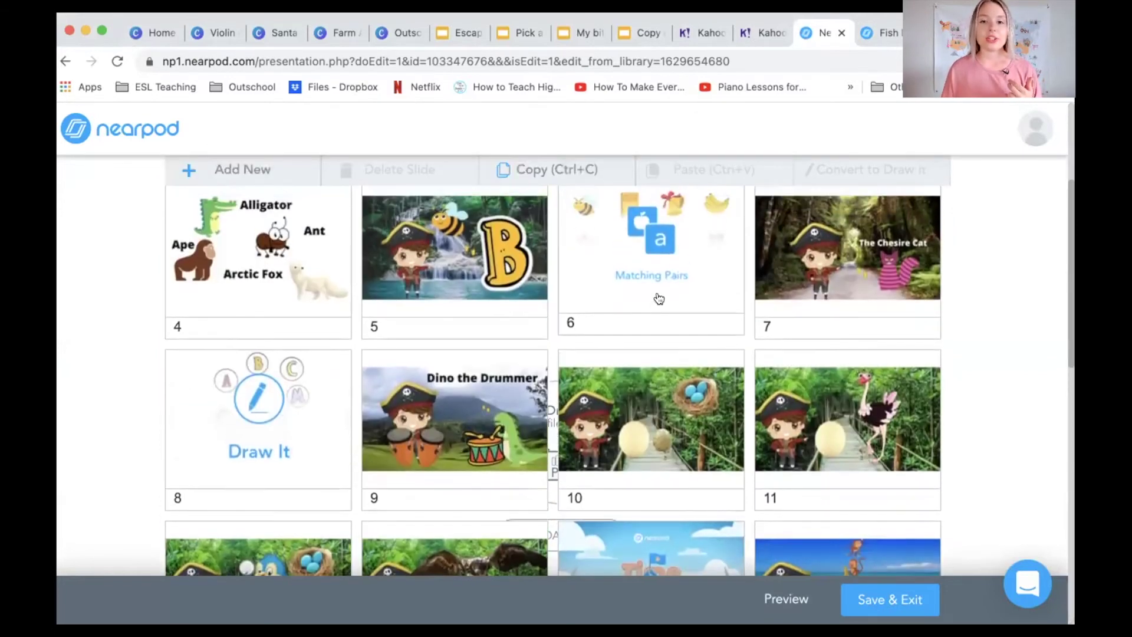
{"action": "left_click", "coordinate": [658, 299]}
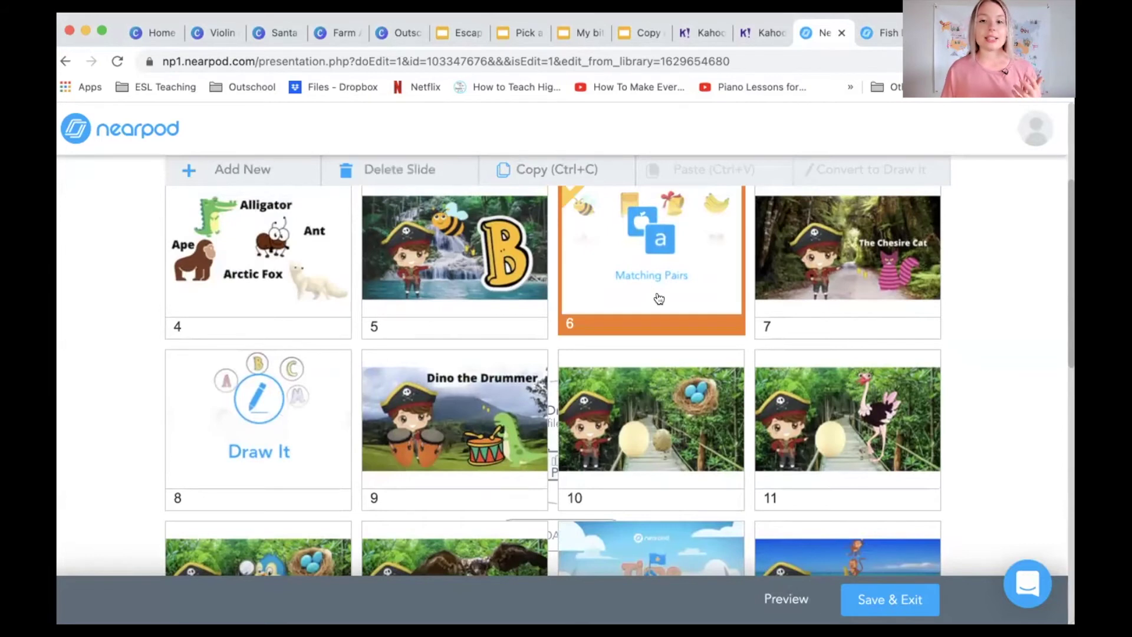
{"action": "scroll", "coordinate": [659, 299], "scroll_direction": "up", "scroll_amount": 5}
{"action": "left_click", "coordinate": [789, 592]}
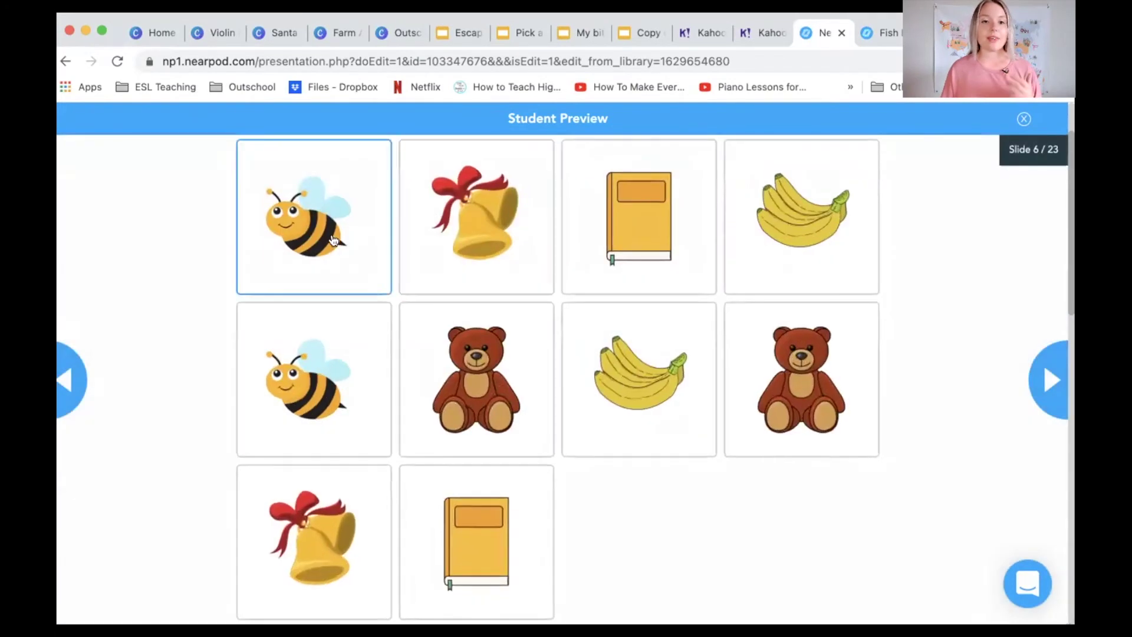
Pair the two bee cards, then the two banana cards, in the student preview.
{"action": "mouse_move", "coordinate": [333, 240]}
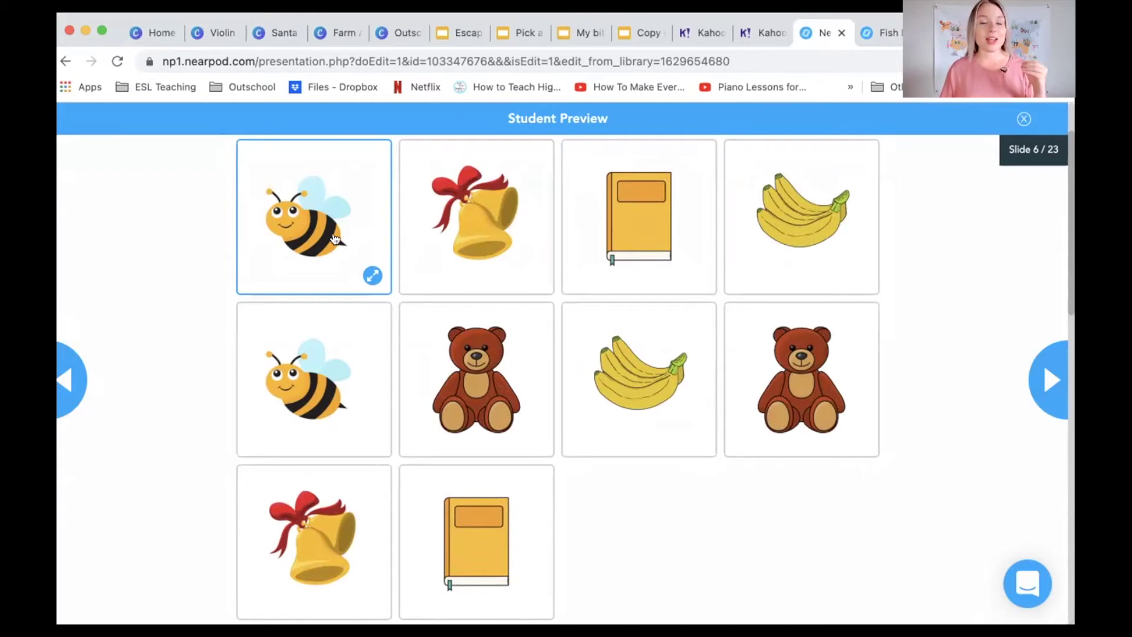
{"action": "left_click", "coordinate": [309, 359]}
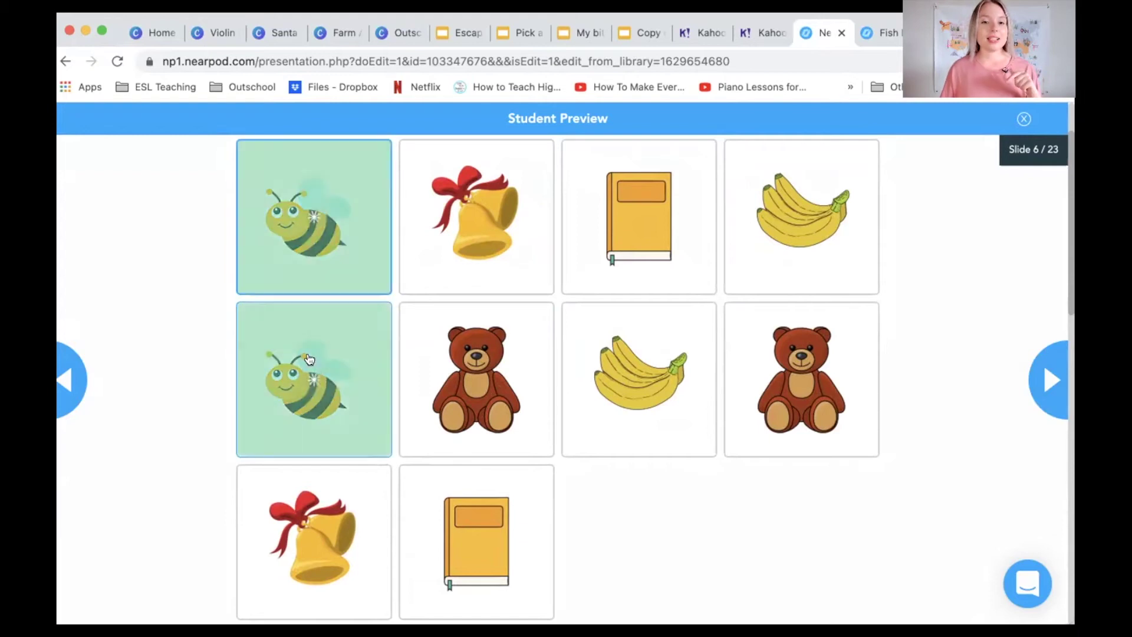
{"action": "left_click", "coordinate": [799, 224]}
{"action": "left_click", "coordinate": [666, 330]}
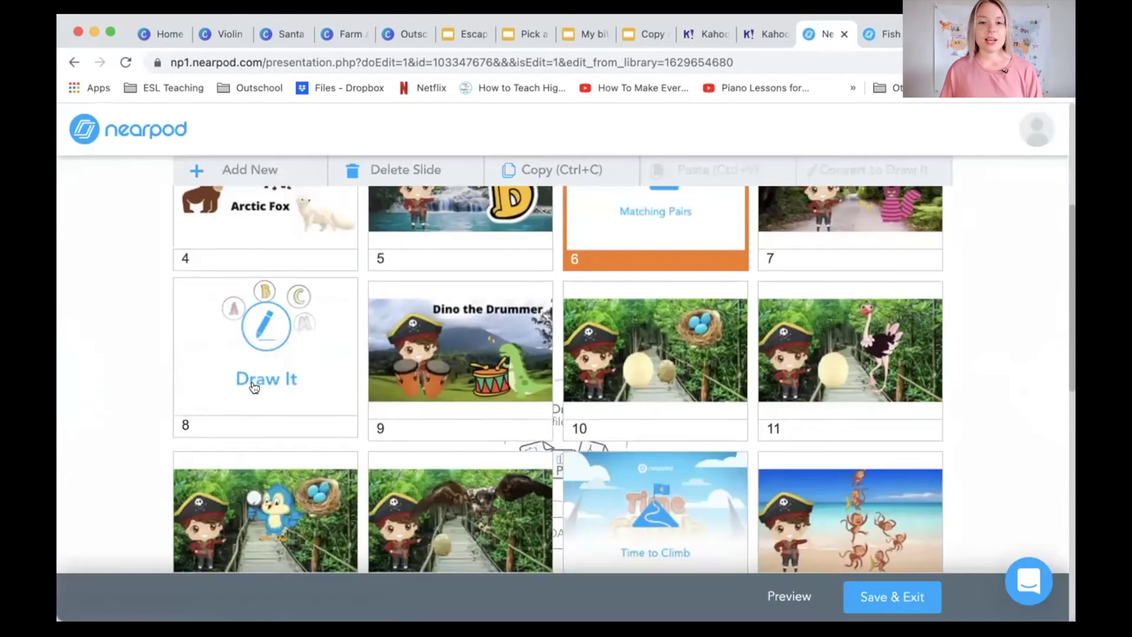
Select slide 8, Draw It, and open its student preview.
{"action": "left_click", "coordinate": [254, 388]}
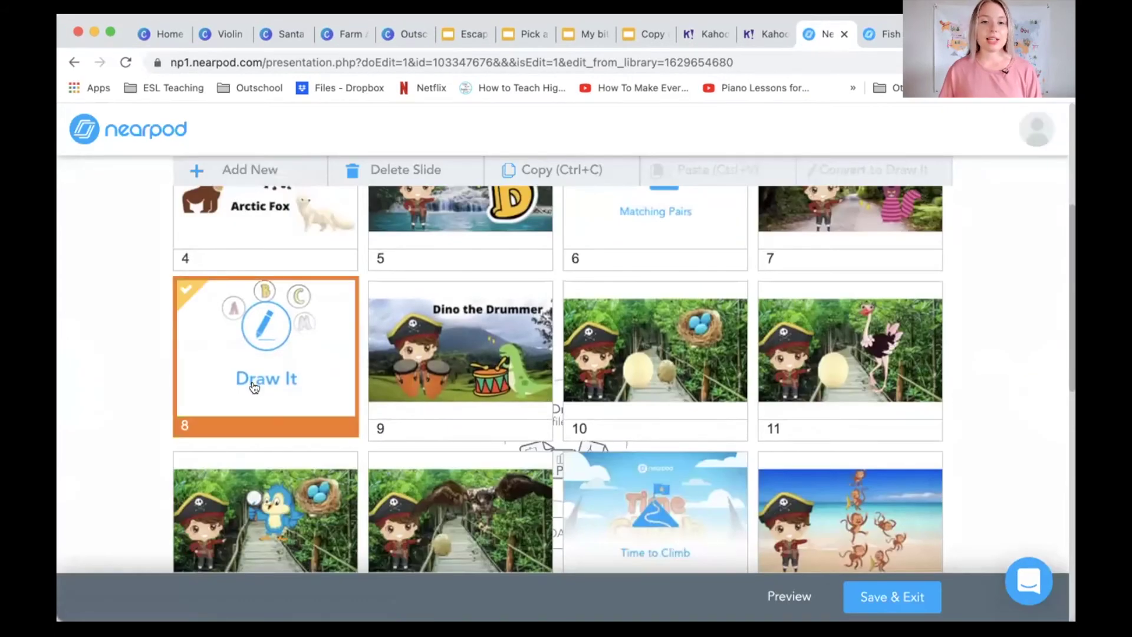
{"action": "left_click", "coordinate": [255, 383]}
{"action": "left_click", "coordinate": [258, 367]}
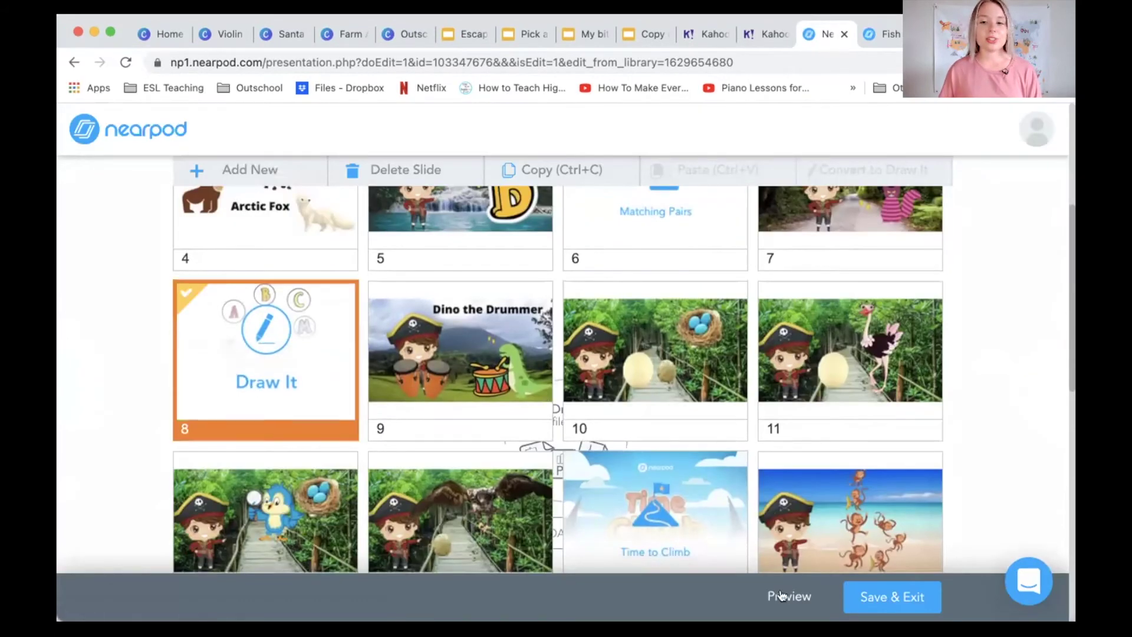
{"action": "left_click", "coordinate": [781, 596]}
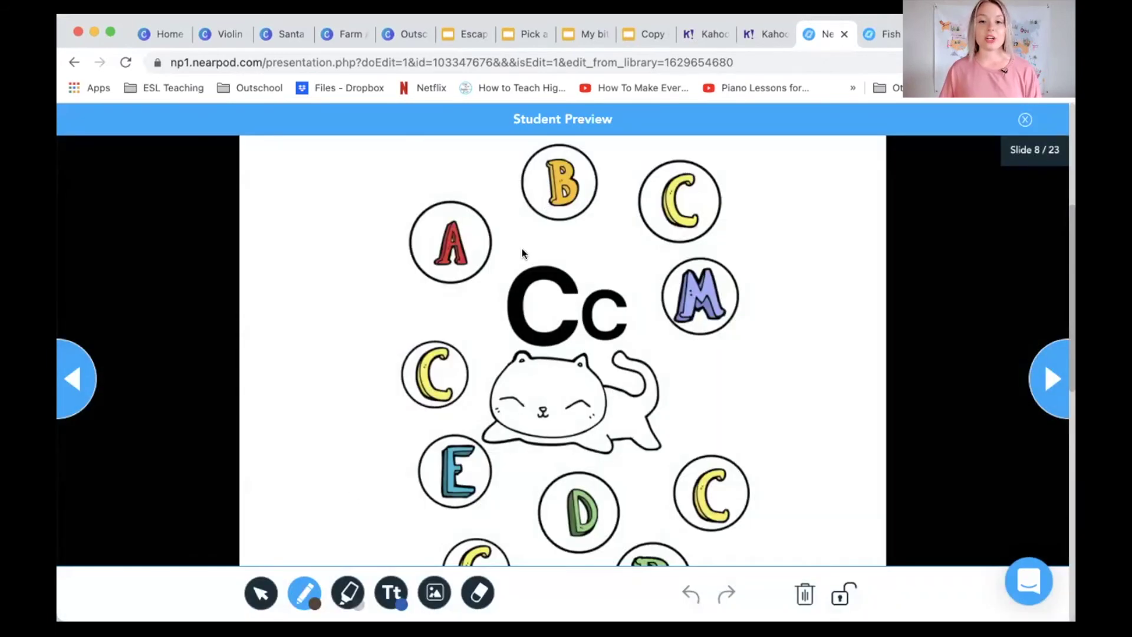
Switch the pen to red, mark the A and the bottom C, then undo the scribble.
{"action": "left_click", "coordinate": [304, 592]}
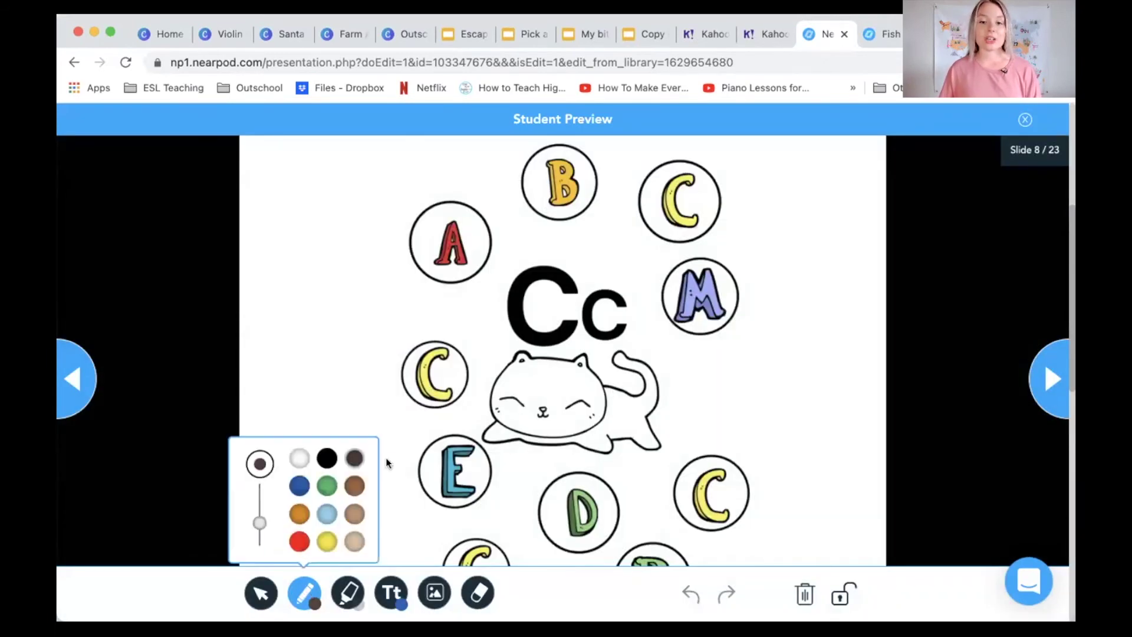
{"action": "left_click", "coordinate": [300, 538]}
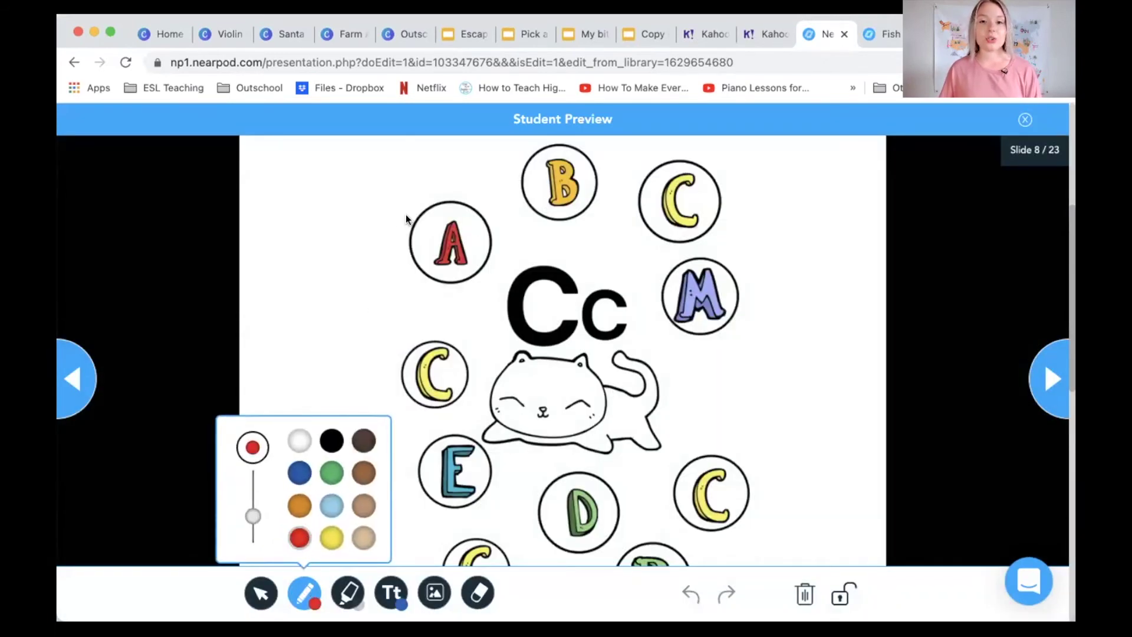
{"action": "mouse_move", "coordinate": [441, 210]}
{"action": "left_mouse_down"}
{"action": "mouse_move", "coordinate": [411, 245]}
{"action": "mouse_move", "coordinate": [474, 226]}
{"action": "mouse_move", "coordinate": [450, 266]}
{"action": "mouse_move", "coordinate": [447, 215]}
{"action": "mouse_move", "coordinate": [472, 233]}
{"action": "mouse_move", "coordinate": [448, 269]}
{"action": "mouse_move", "coordinate": [409, 268]}
{"action": "mouse_move", "coordinate": [433, 249]}
{"action": "left_mouse_up"}
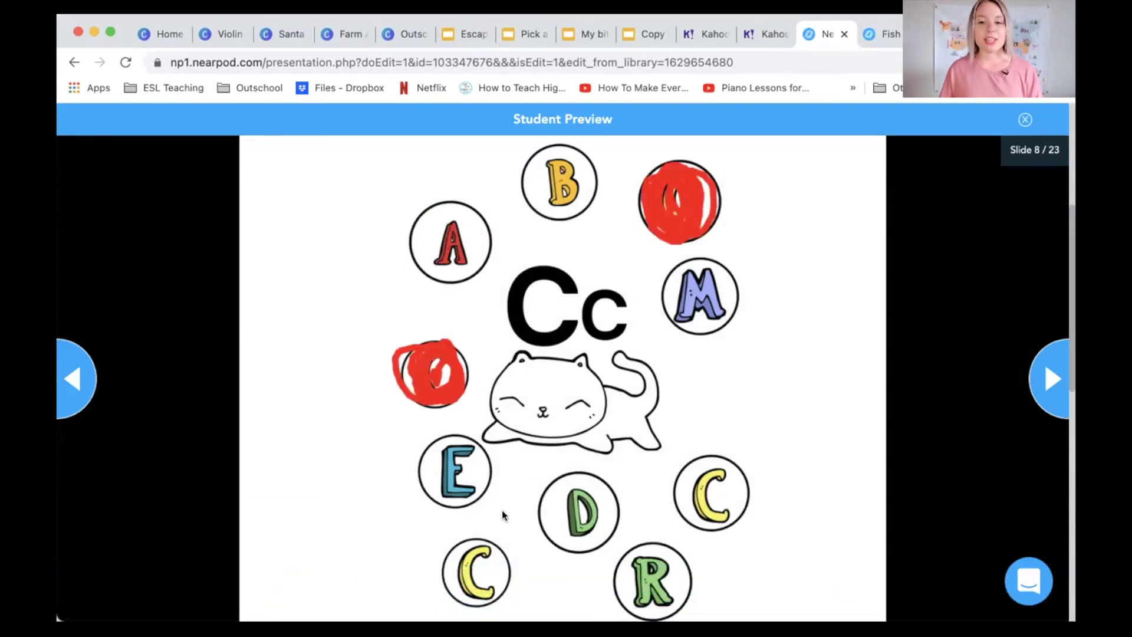
{"action": "mouse_move", "coordinate": [476, 545]}
{"action": "left_mouse_down"}
{"action": "mouse_move", "coordinate": [485, 583]}
{"action": "mouse_move", "coordinate": [501, 583]}
{"action": "mouse_move", "coordinate": [469, 571]}
{"action": "left_mouse_up"}
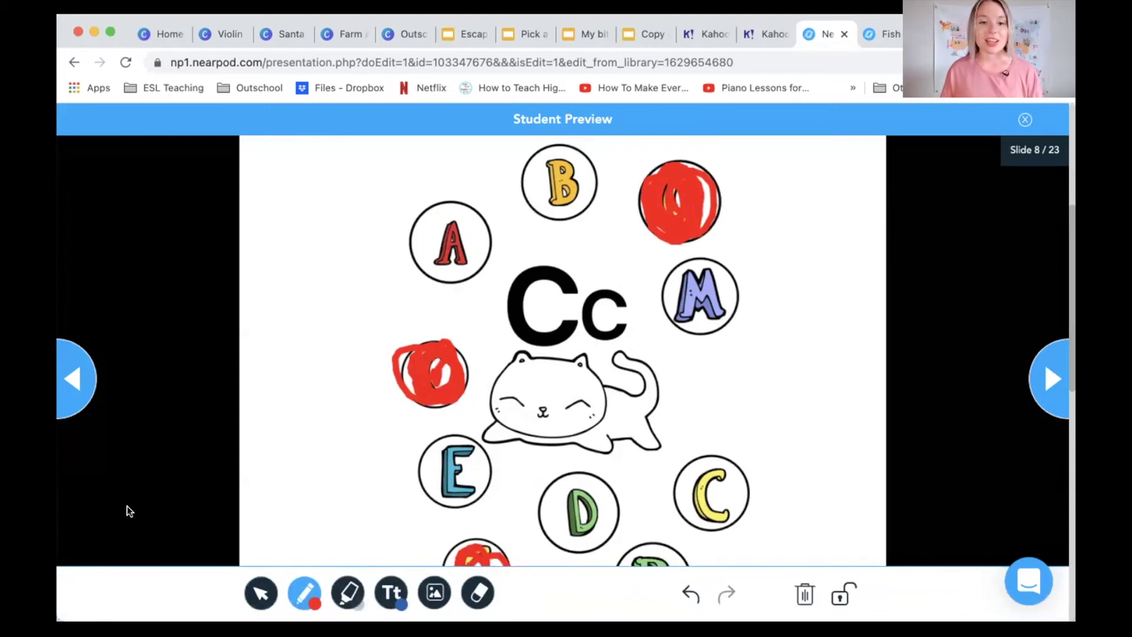
{"action": "left_click", "coordinate": [687, 593]}
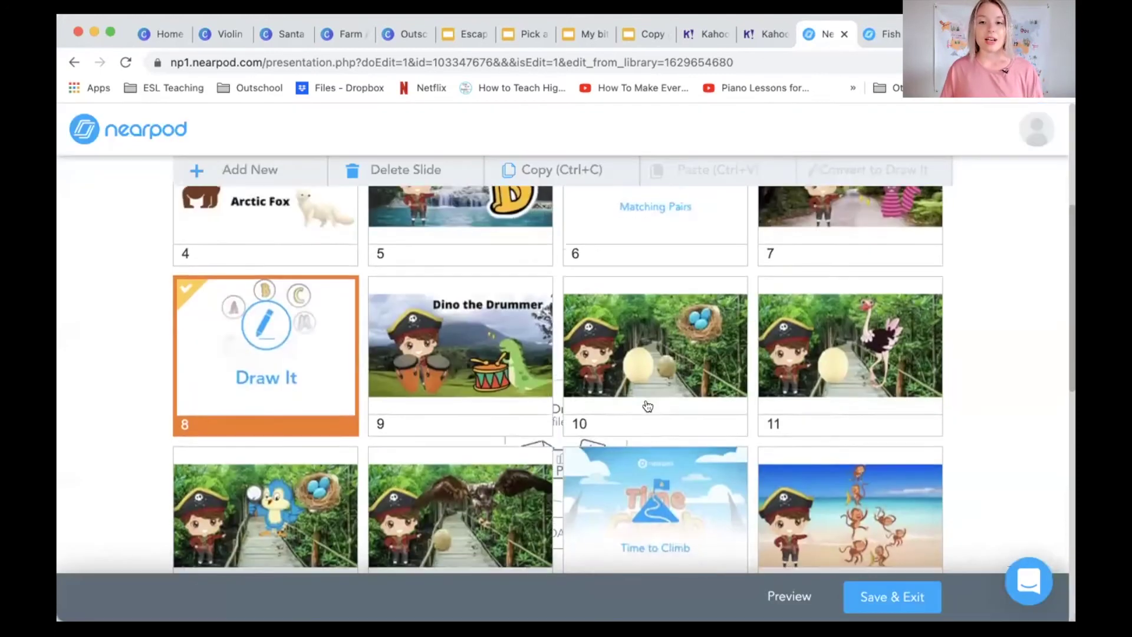
{"action": "scroll", "coordinate": [648, 407], "scroll_direction": "down", "scroll_amount": 2}
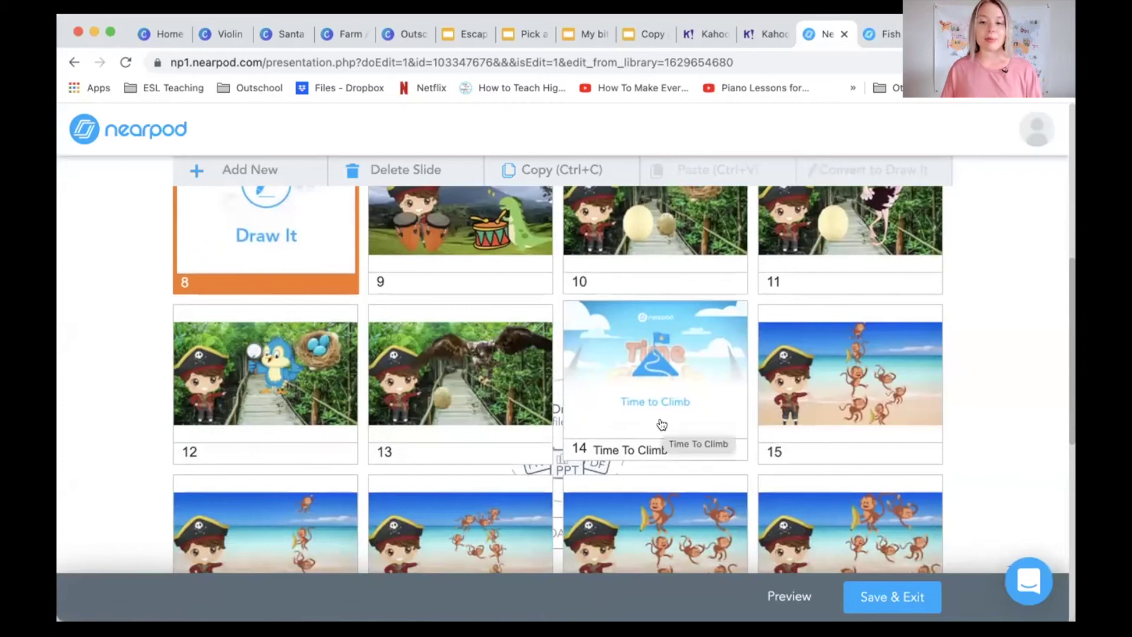
Select slide 14, Time To Climb, and preview it as a student.
{"action": "left_click", "coordinate": [662, 424]}
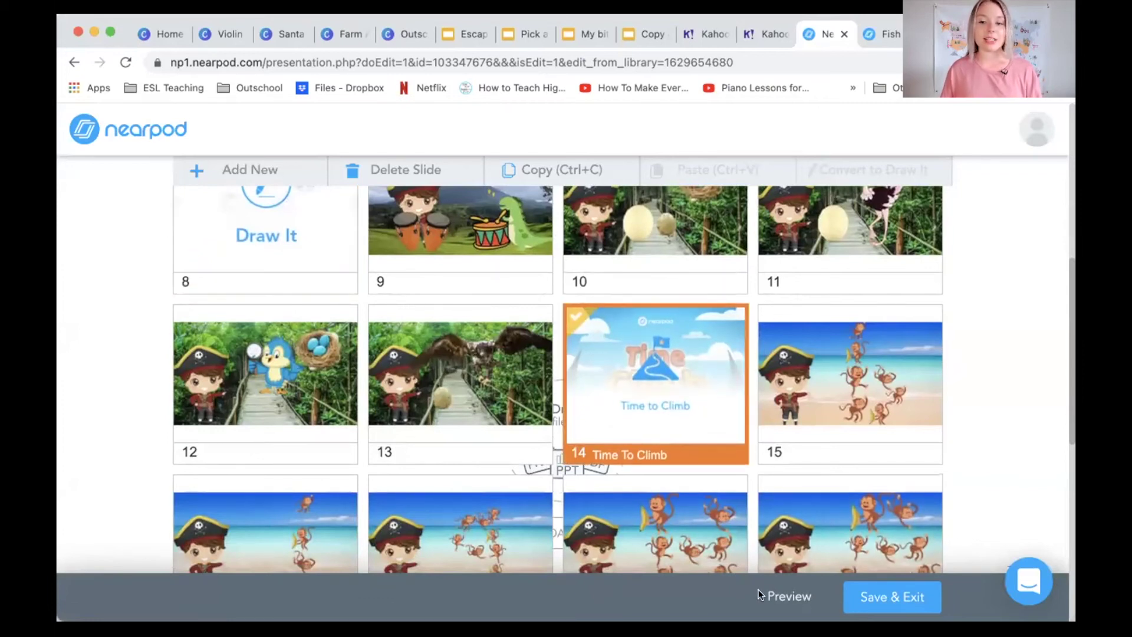
{"action": "left_click", "coordinate": [786, 597]}
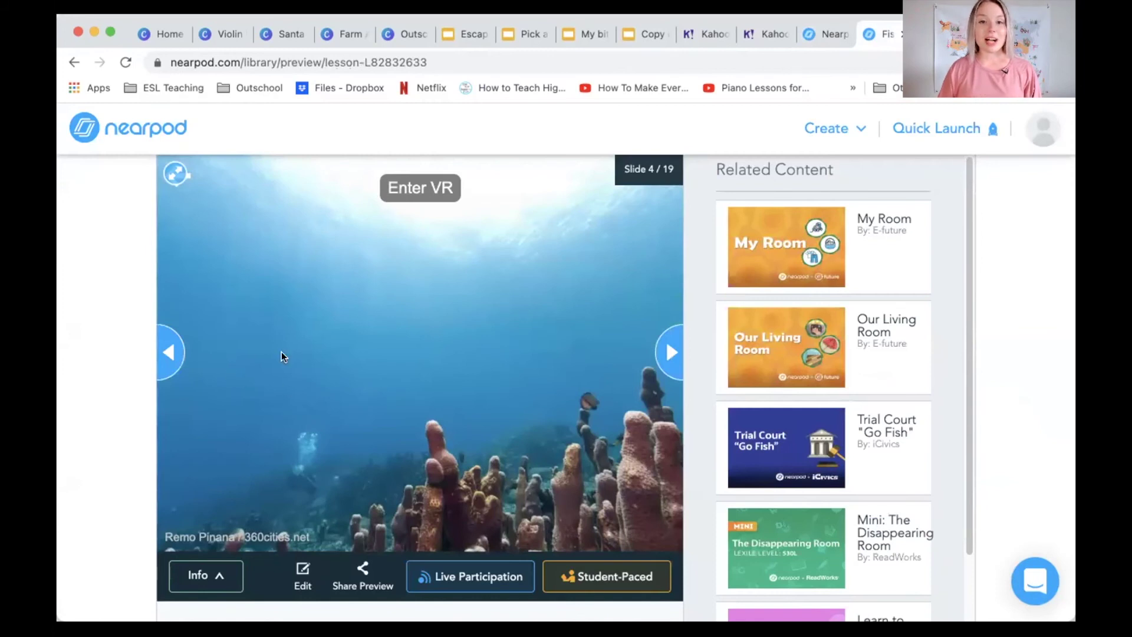
Look around the 360° underwater panorama across the coral fields and up to the sunlit surface.
{"action": "left_click_drag", "start_coordinate": [293, 372], "coordinate": [490, 270]}
{"action": "left_click_drag", "start_coordinate": [295, 323], "coordinate": [545, 245]}
{"action": "left_click_drag", "start_coordinate": [270, 336], "coordinate": [441, 242]}
{"action": "left_click_drag", "start_coordinate": [321, 337], "coordinate": [443, 268]}
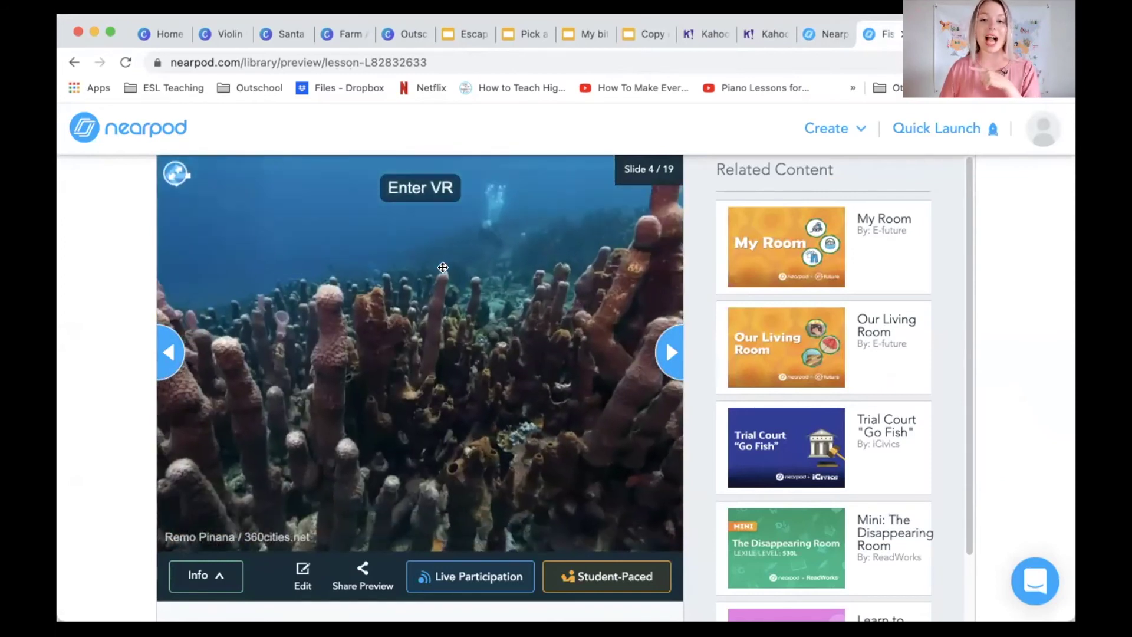
{"action": "left_click_drag", "start_coordinate": [529, 324], "coordinate": [533, 292]}
{"action": "left_click_drag", "start_coordinate": [511, 336], "coordinate": [393, 399]}
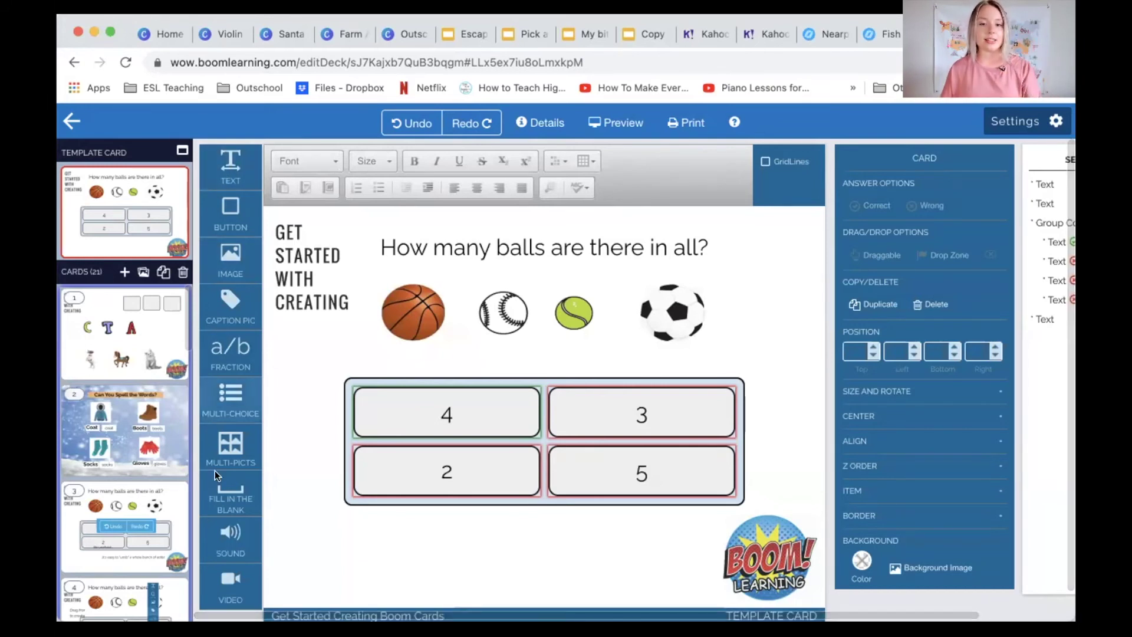
Place a fill-in-the-blank box on the balls card, then remove it again.
{"action": "left_click_drag", "start_coordinate": [230, 498], "coordinate": [500, 544]}
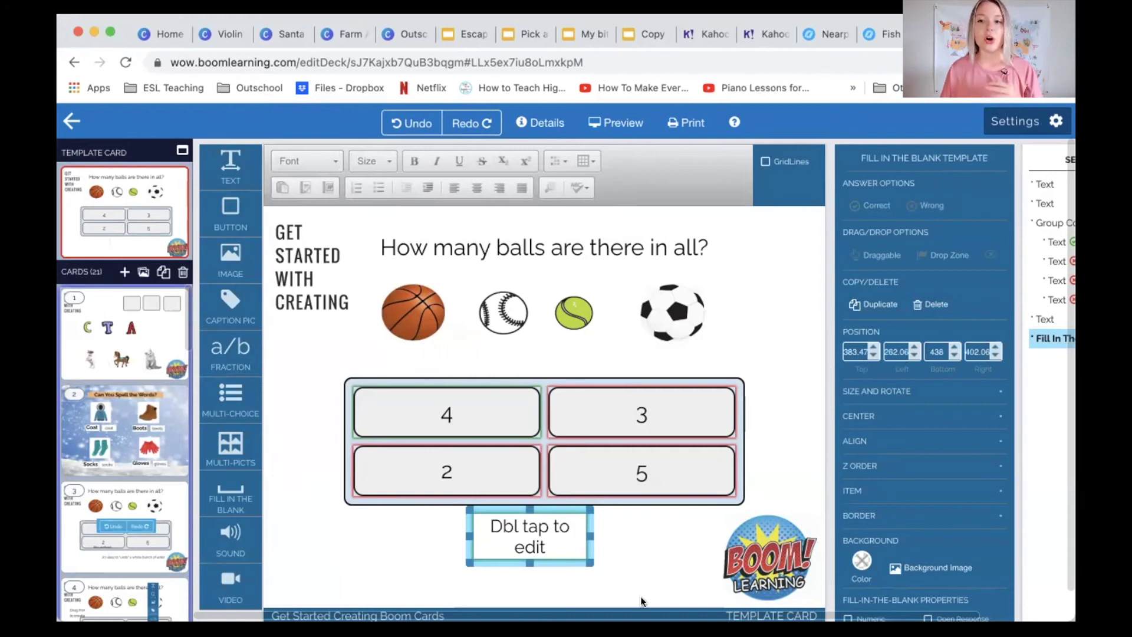
{"action": "left_click_drag", "start_coordinate": [562, 511], "coordinate": [224, 490]}
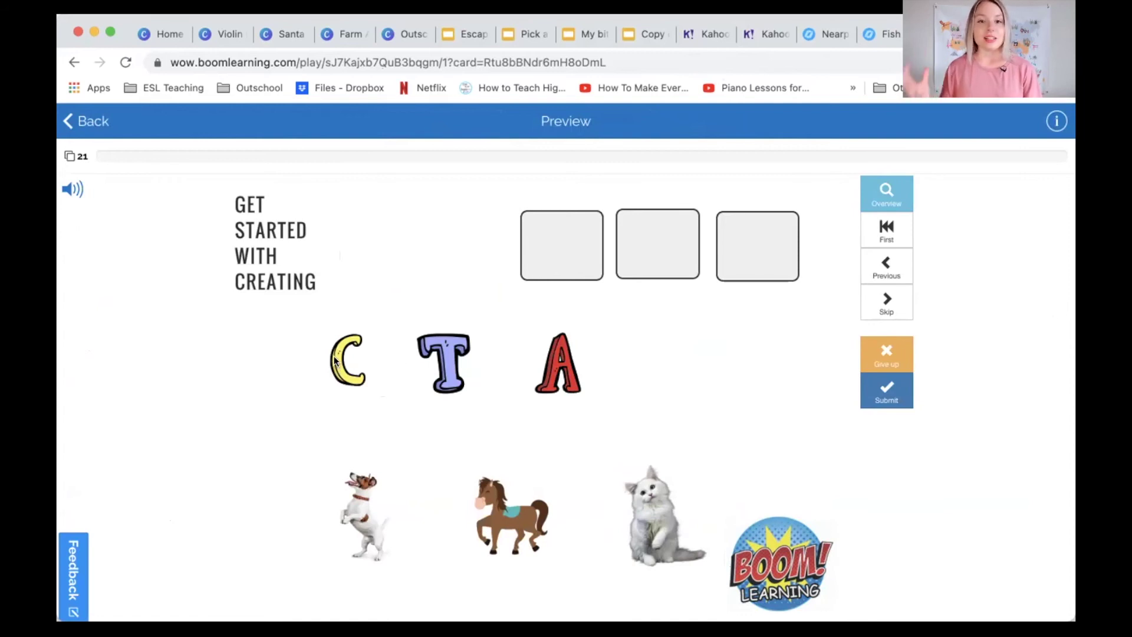
Spell CAT with the C, A and T tiles, submit, and pick the cat picture.
{"action": "left_click_drag", "start_coordinate": [356, 369], "coordinate": [553, 244]}
{"action": "left_click_drag", "start_coordinate": [557, 363], "coordinate": [657, 245]}
{"action": "left_click_drag", "start_coordinate": [449, 368], "coordinate": [766, 259]}
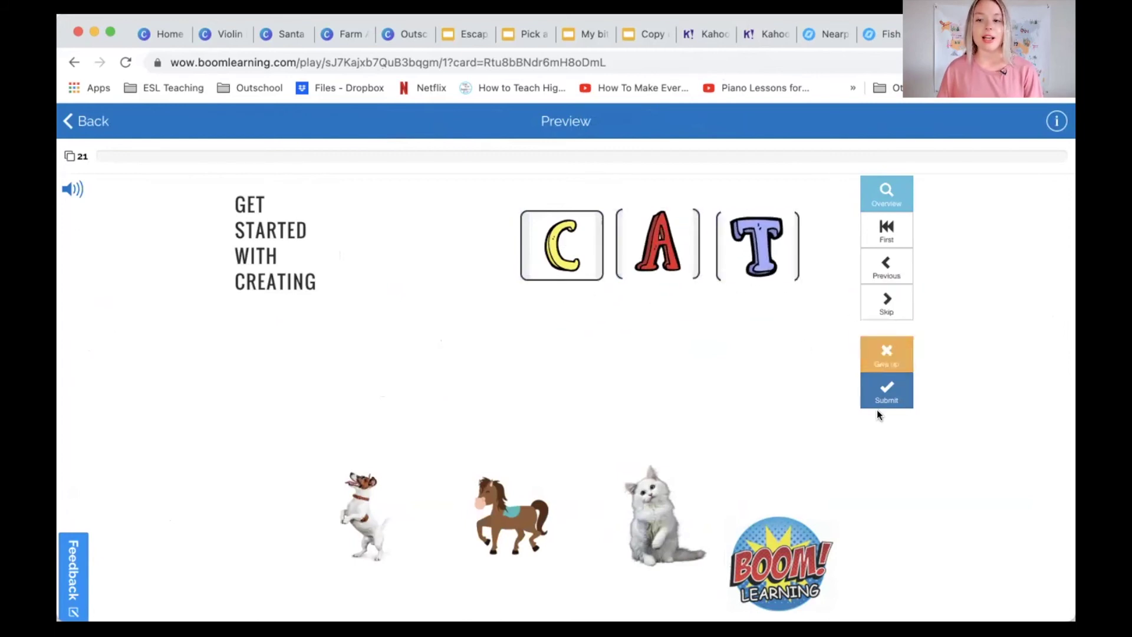
{"action": "left_click", "coordinate": [890, 390]}
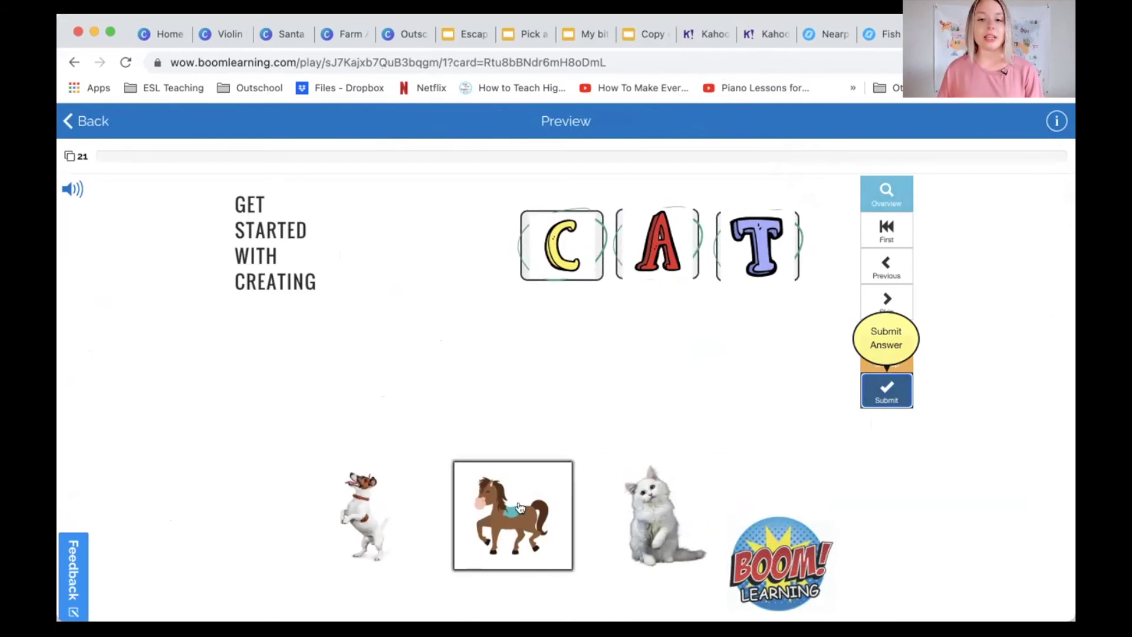
{"action": "left_click", "coordinate": [659, 511]}
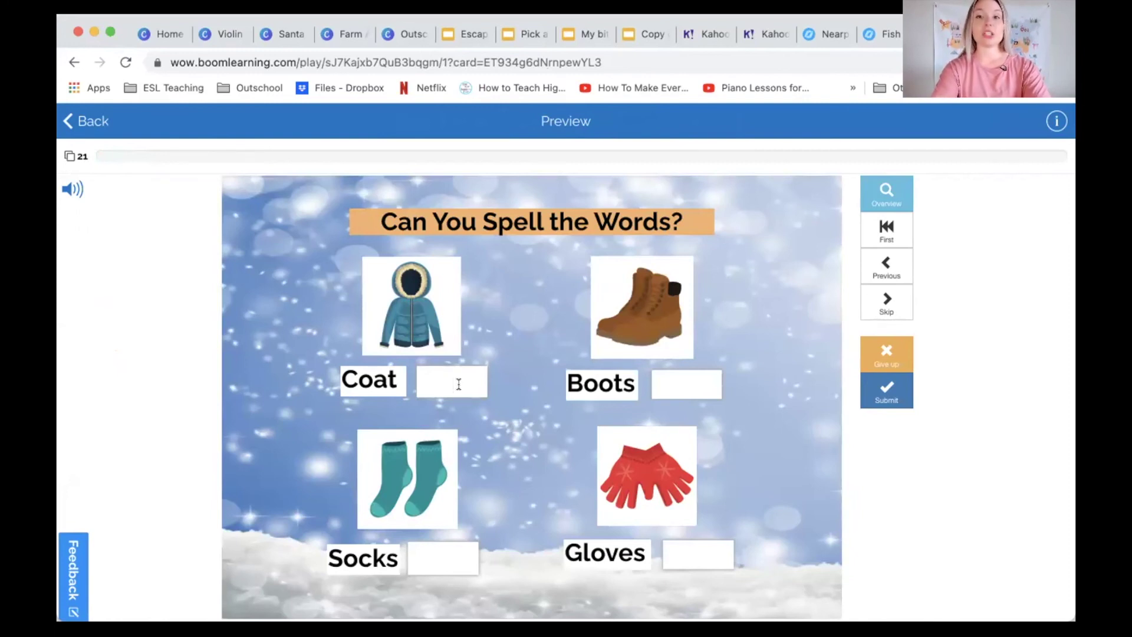
Enter coat, socks, boots and gloves beside their pictures and submit the card.
{"action": "type", "text": "coat"}
{"action": "left_click", "coordinate": [443, 557]}
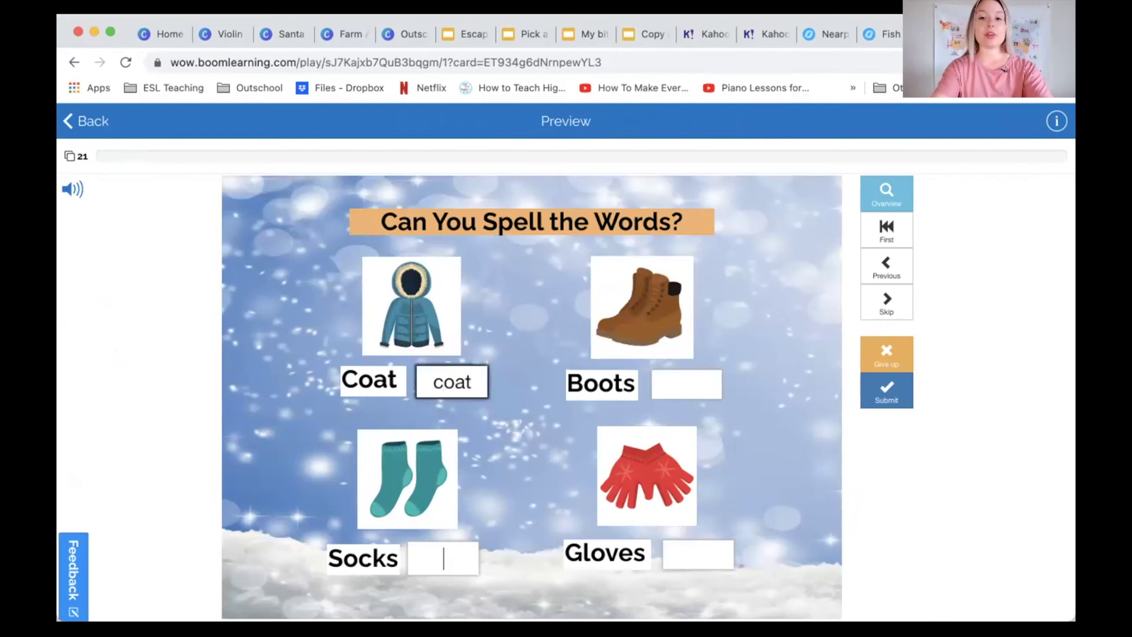
{"action": "type", "text": "socks"}
{"action": "left_click", "coordinate": [687, 384]}
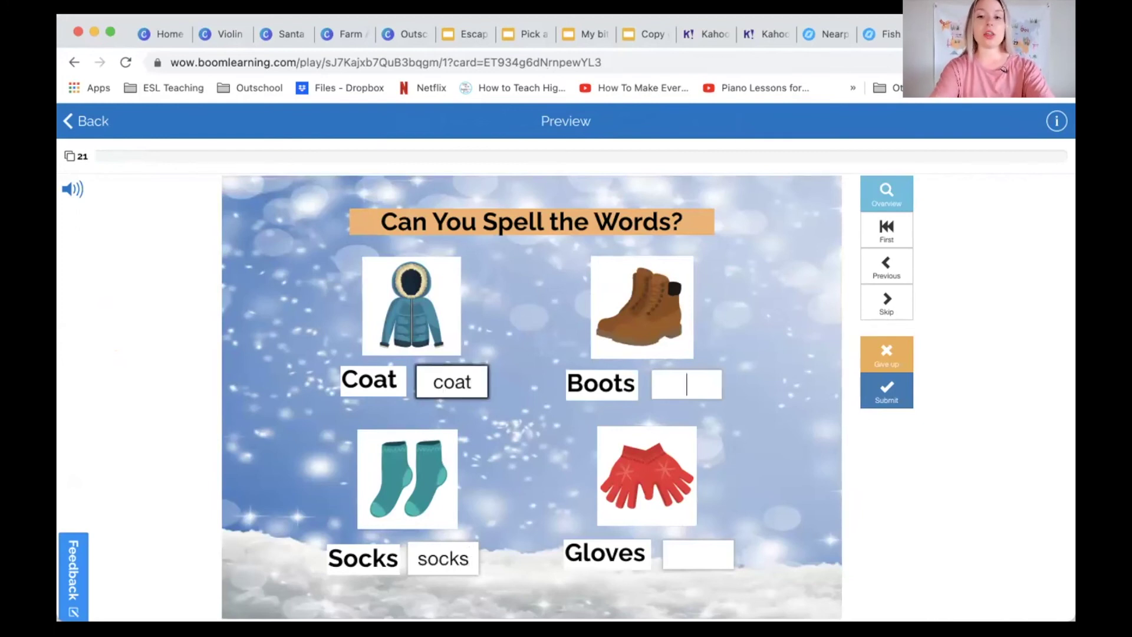
{"action": "type", "text": "boots"}
{"action": "left_click", "coordinate": [698, 554]}
{"action": "type", "text": "gloves"}
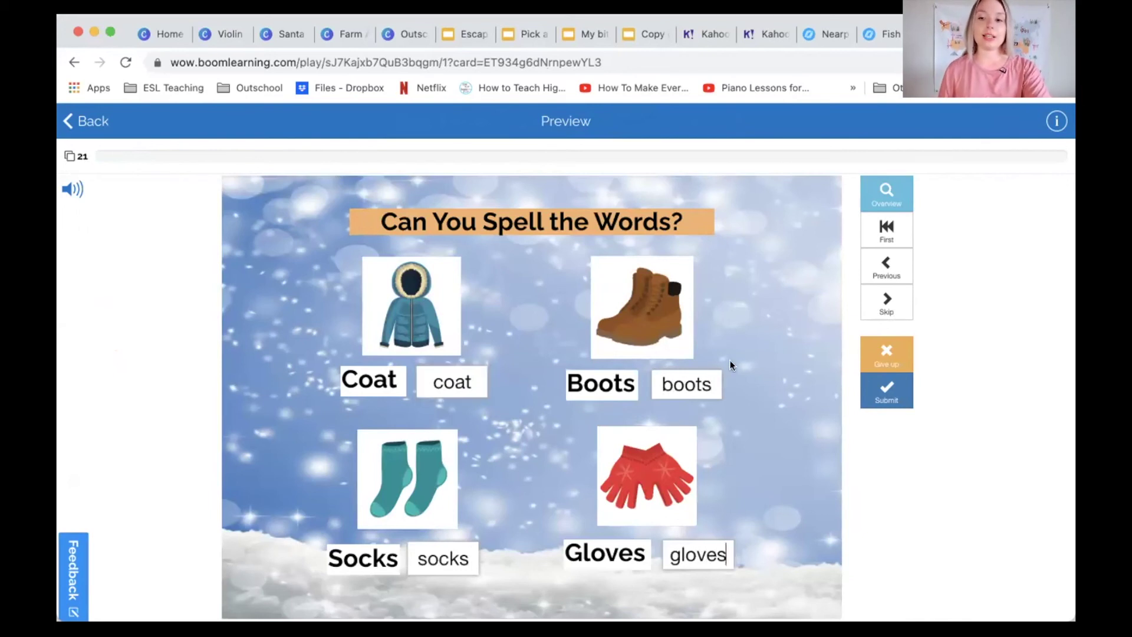
{"action": "left_click", "coordinate": [892, 394]}
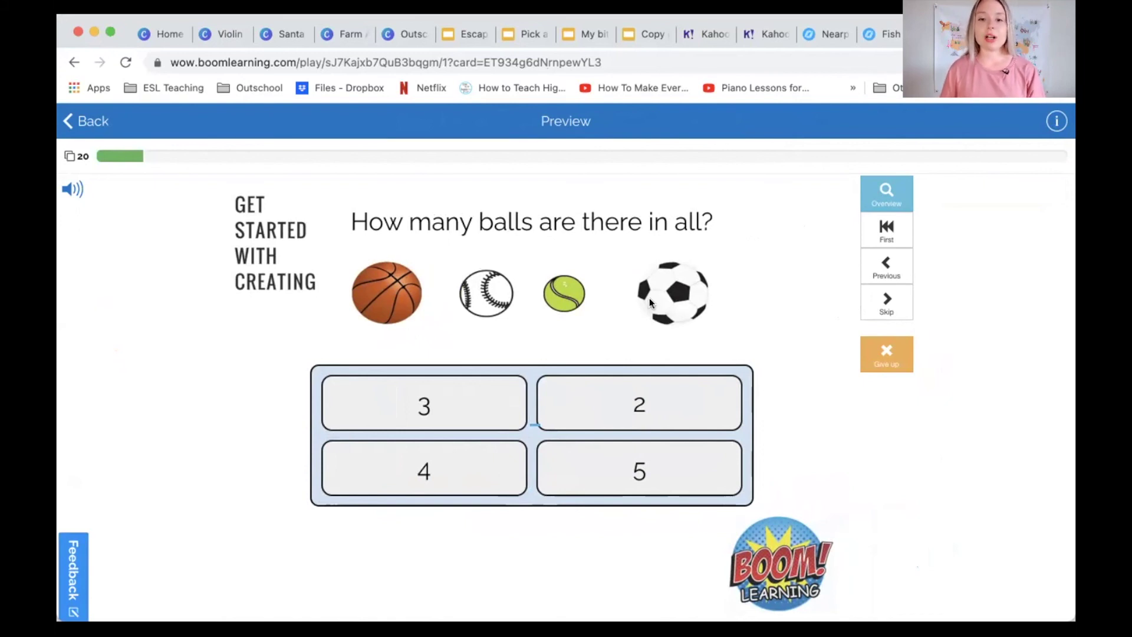
Answer 3, then 4, on the balls question, then quit the preview and confirm.
{"action": "left_click", "coordinate": [484, 407]}
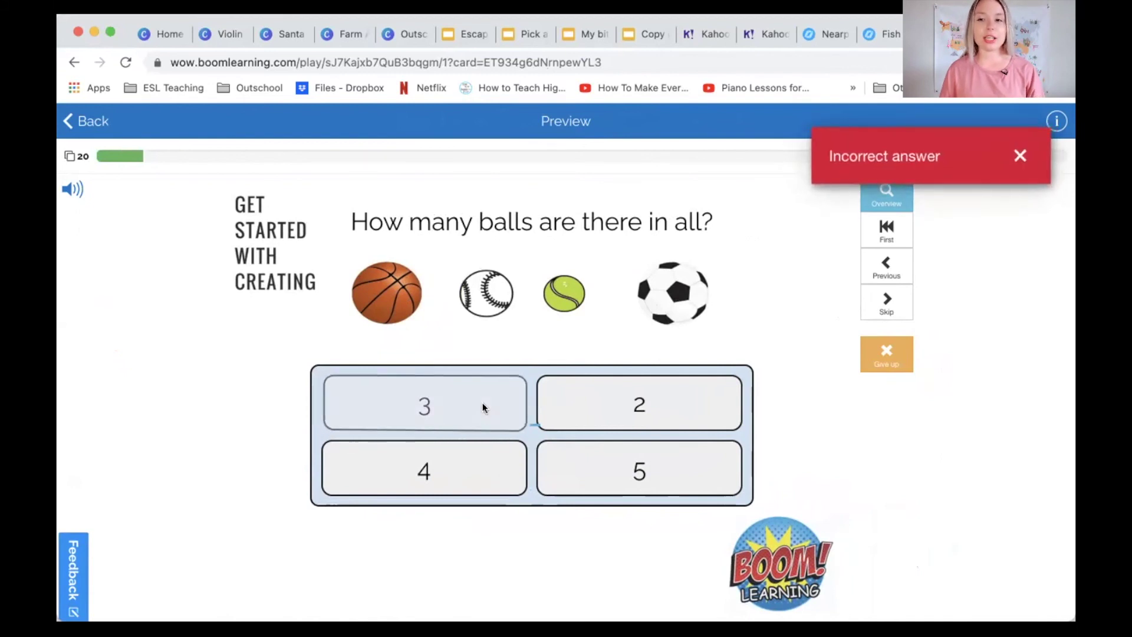
{"action": "left_click", "coordinate": [442, 482]}
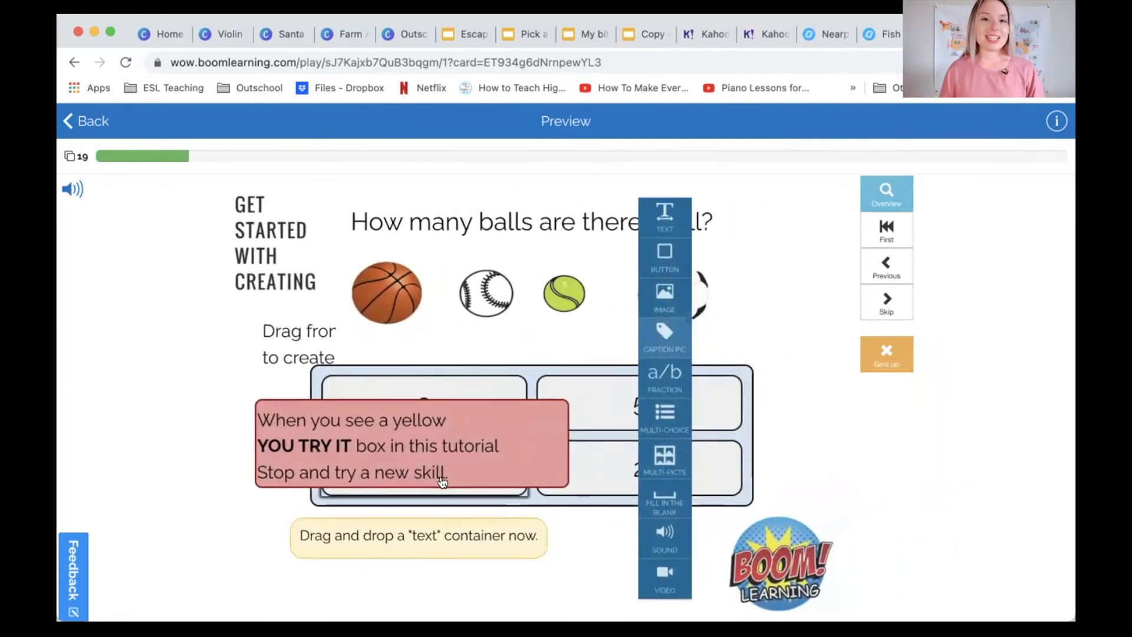
{"action": "left_click", "coordinate": [69, 124]}
{"action": "left_click", "coordinate": [642, 379]}
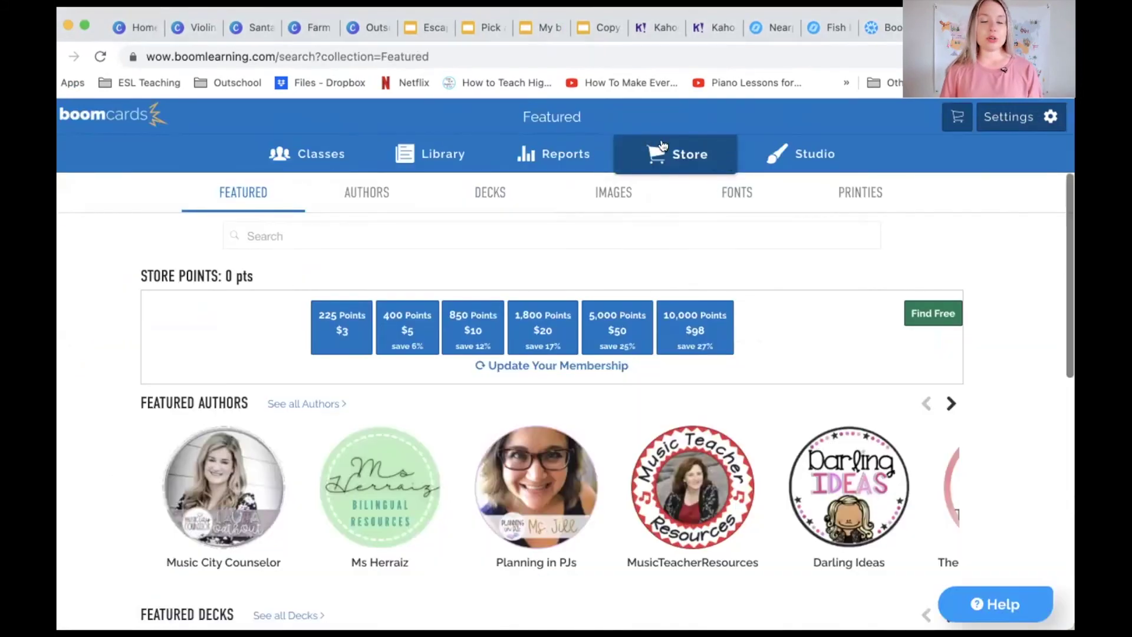
Scroll through the Featured store's Top Premium decks, point-priced decks and Featured Bundles.
{"action": "scroll", "coordinate": [356, 473], "scroll_direction": "down", "scroll_amount": 5}
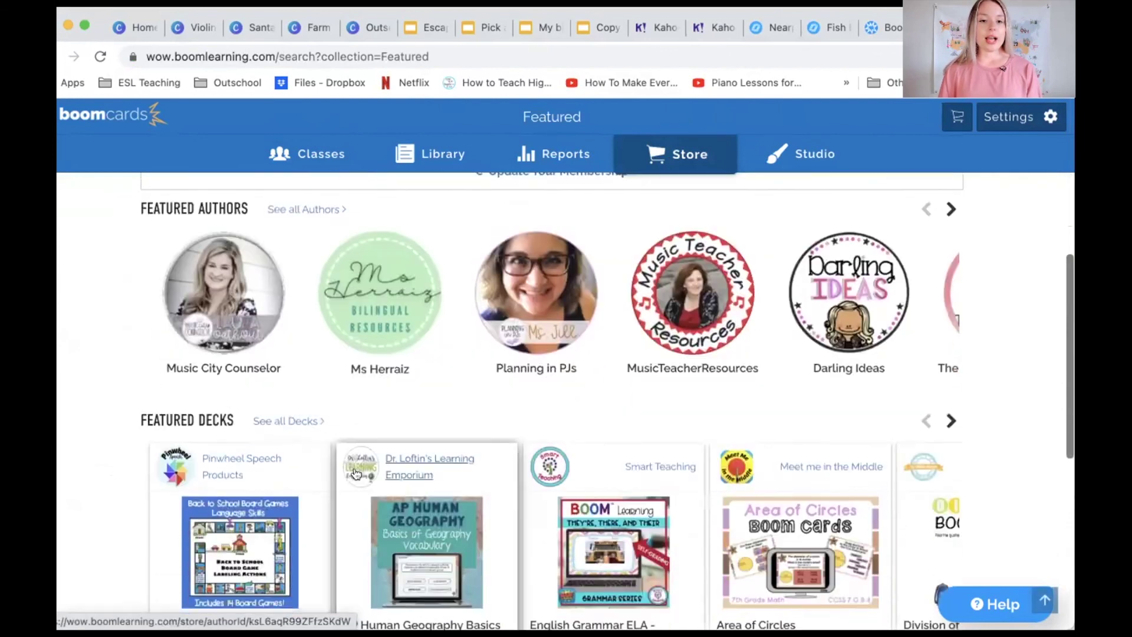
{"action": "scroll", "coordinate": [354, 470], "scroll_direction": "up", "scroll_amount": 5}
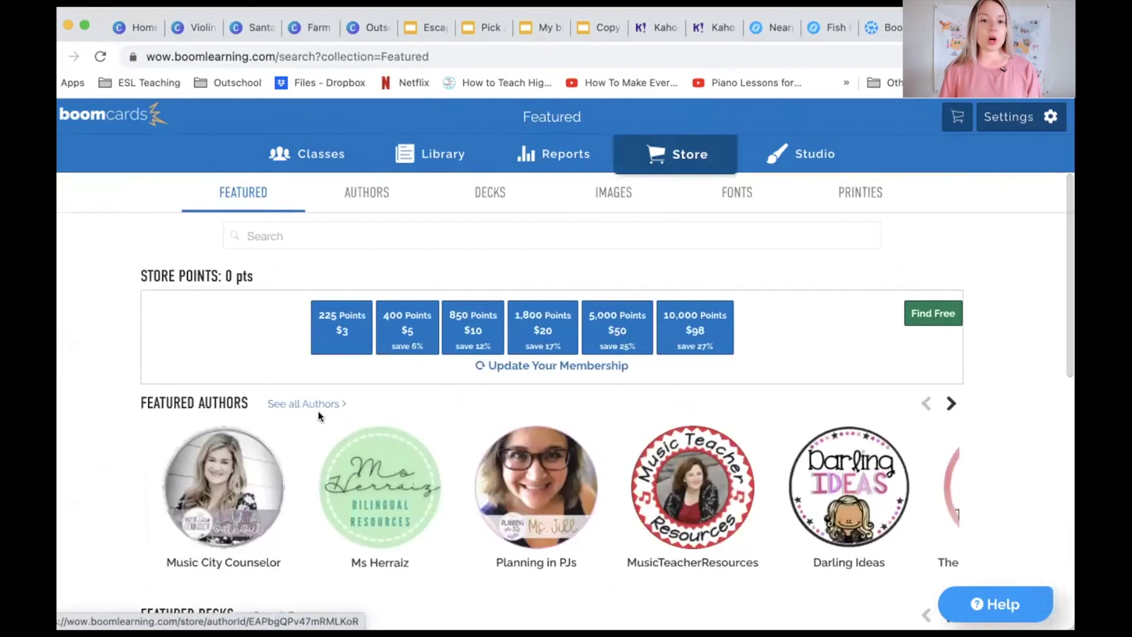
{"action": "scroll", "coordinate": [318, 413], "scroll_direction": "down", "scroll_amount": 2}
{"action": "scroll", "coordinate": [569, 481], "scroll_direction": "down", "scroll_amount": 8}
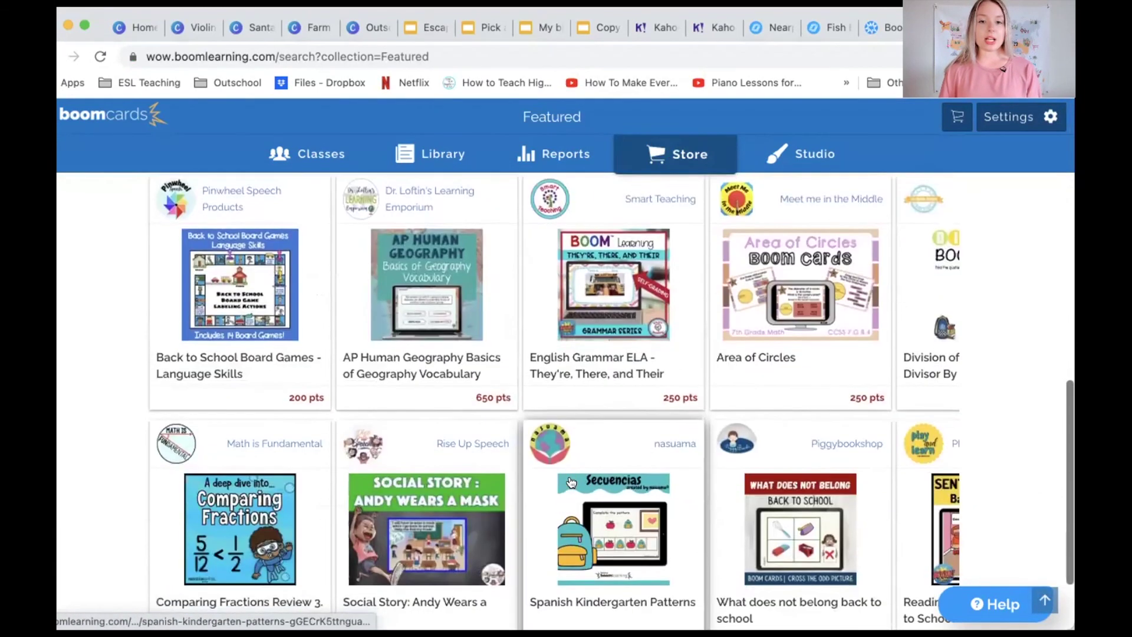
{"action": "scroll", "coordinate": [571, 482], "scroll_direction": "down", "scroll_amount": 5}
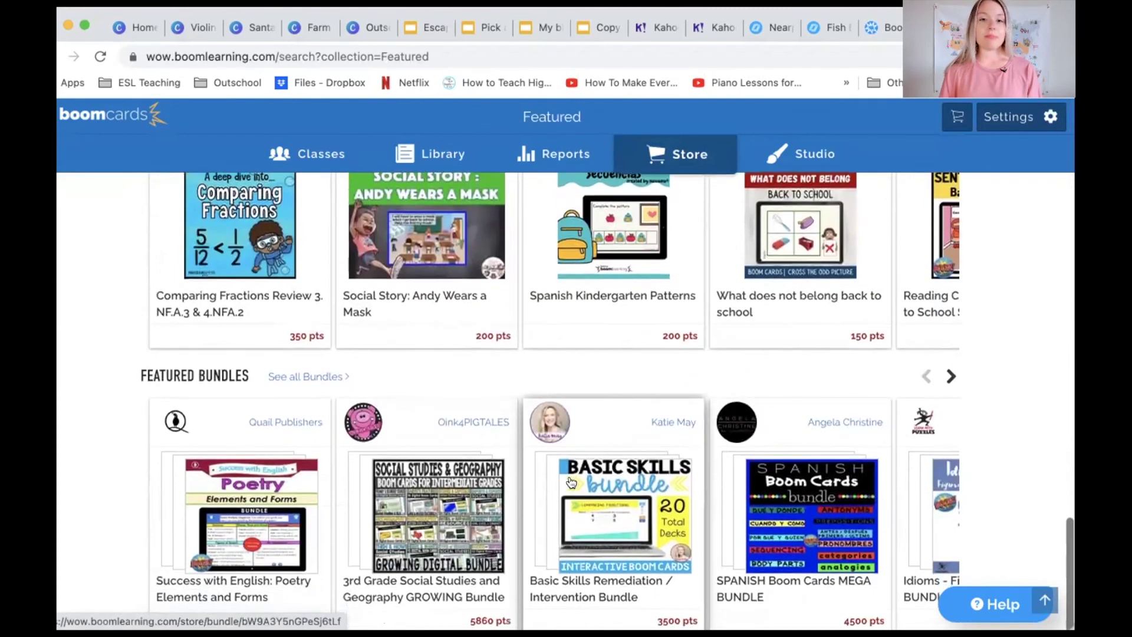
{"action": "scroll", "coordinate": [568, 478], "scroll_direction": "down", "scroll_amount": 4}
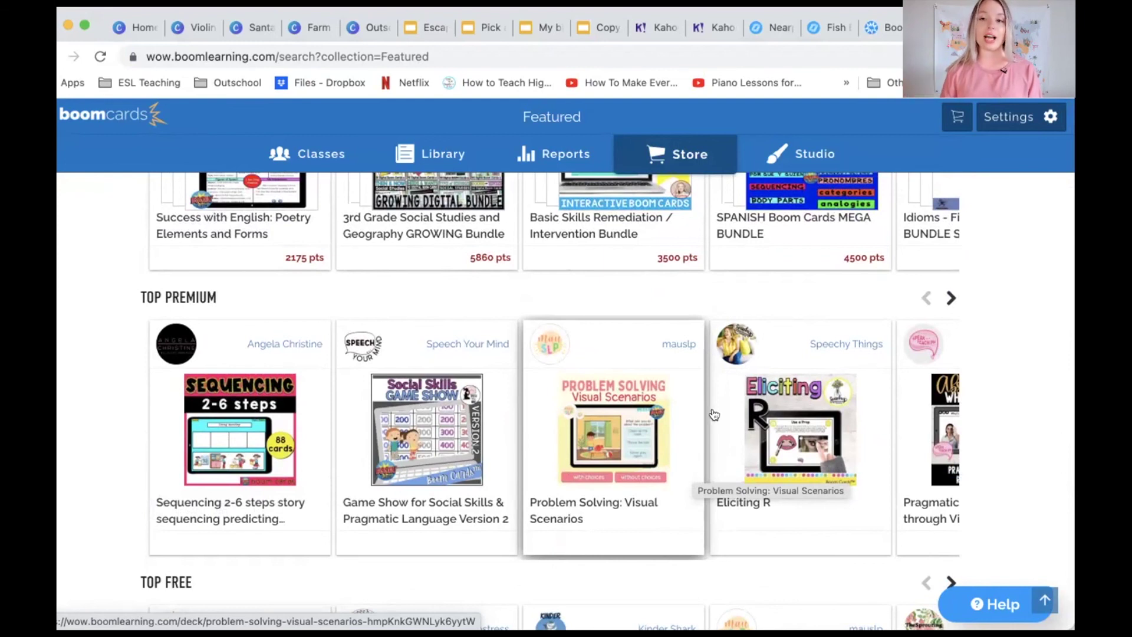
{"action": "scroll", "coordinate": [631, 355], "scroll_direction": "up", "scroll_amount": 8}
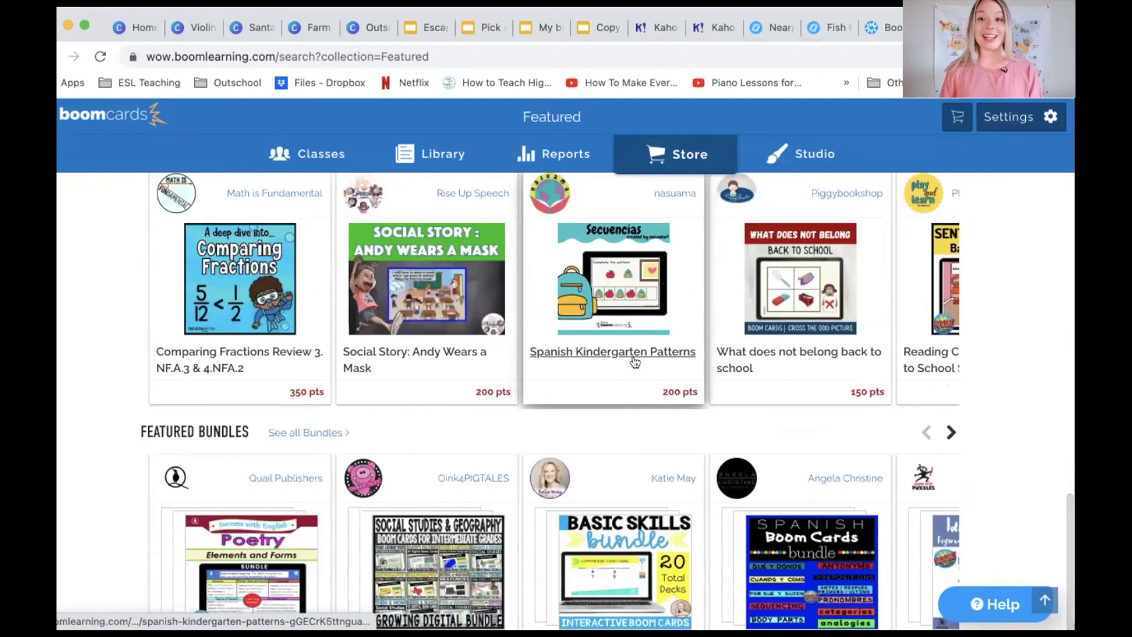